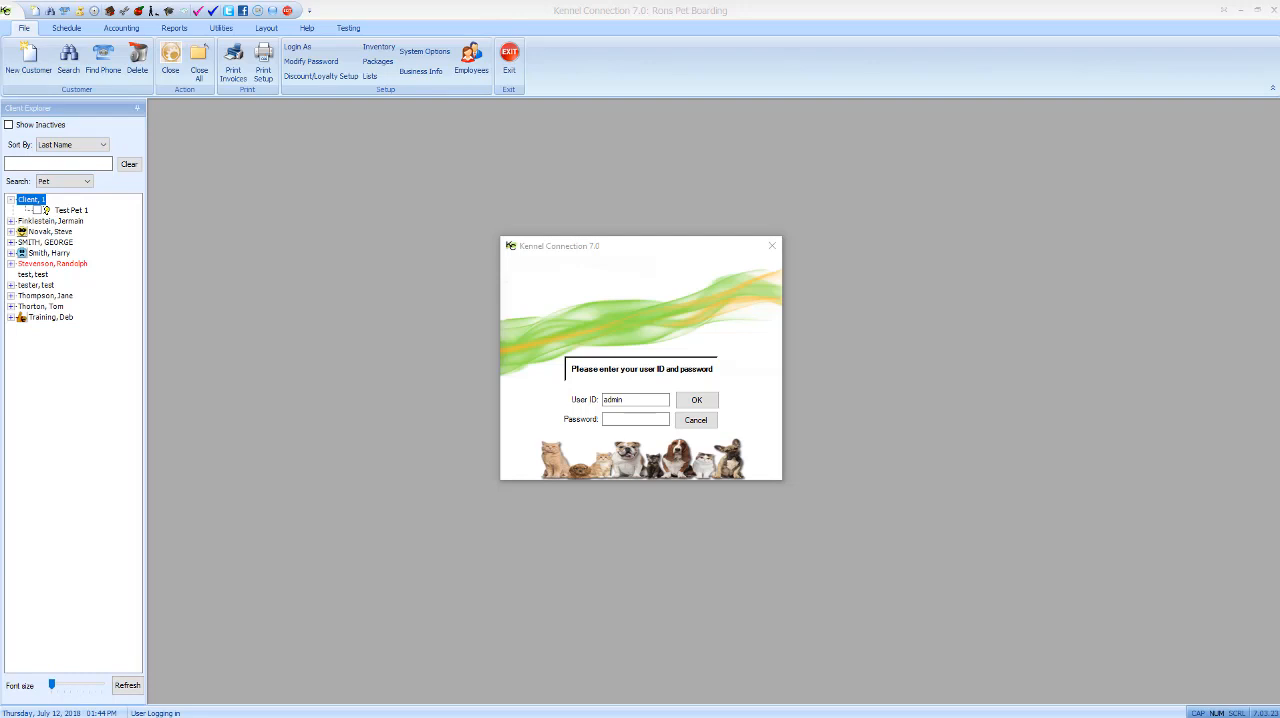
- Log in as admin by entering the account password
click(652, 418)
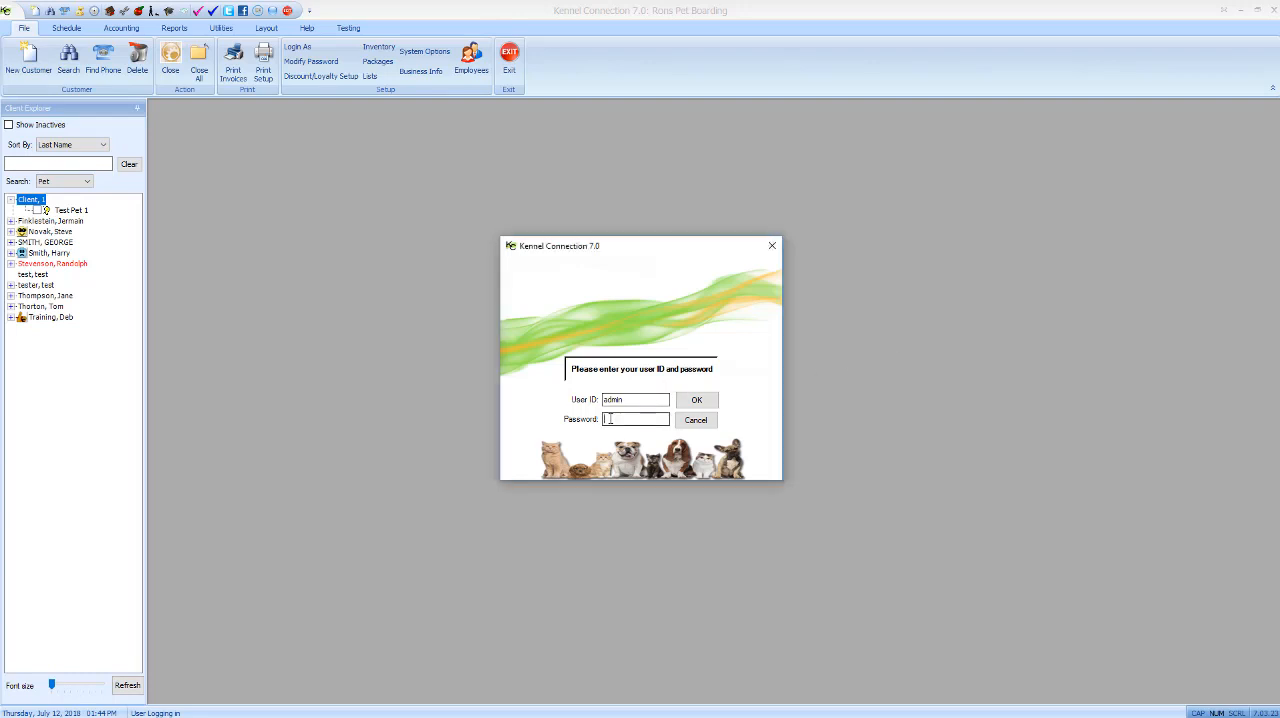
text(***)
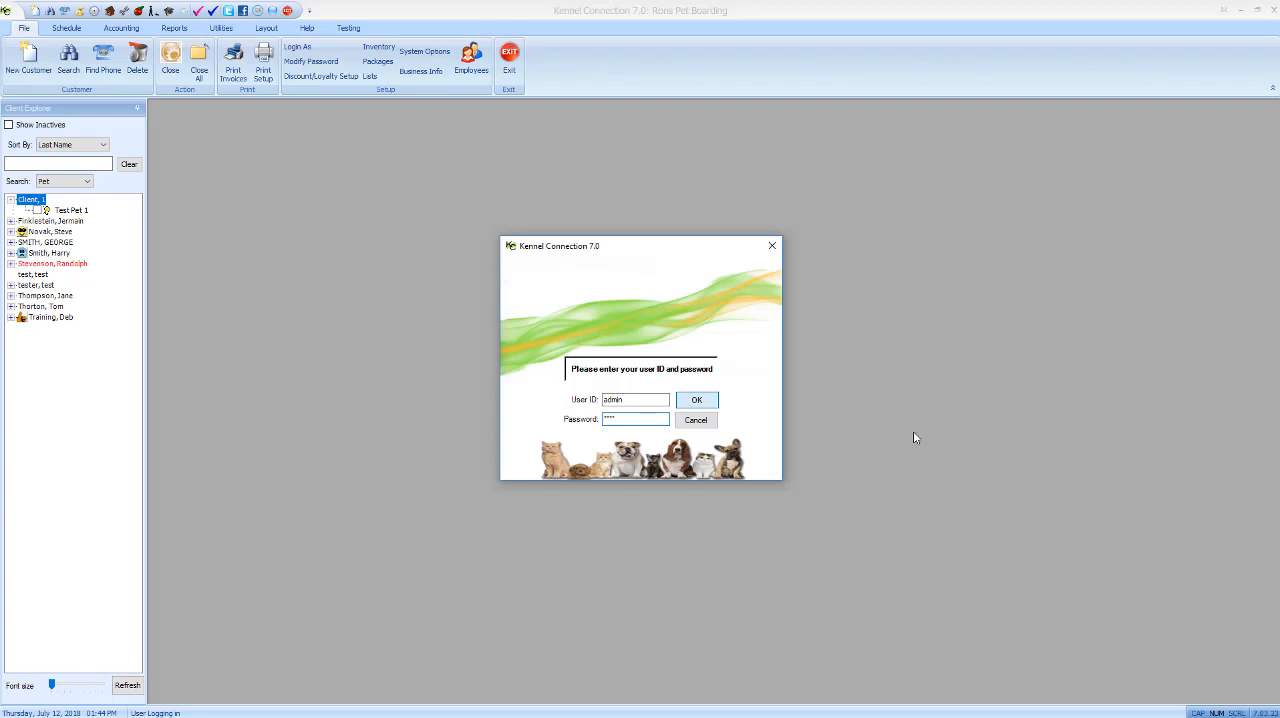
key(Return)
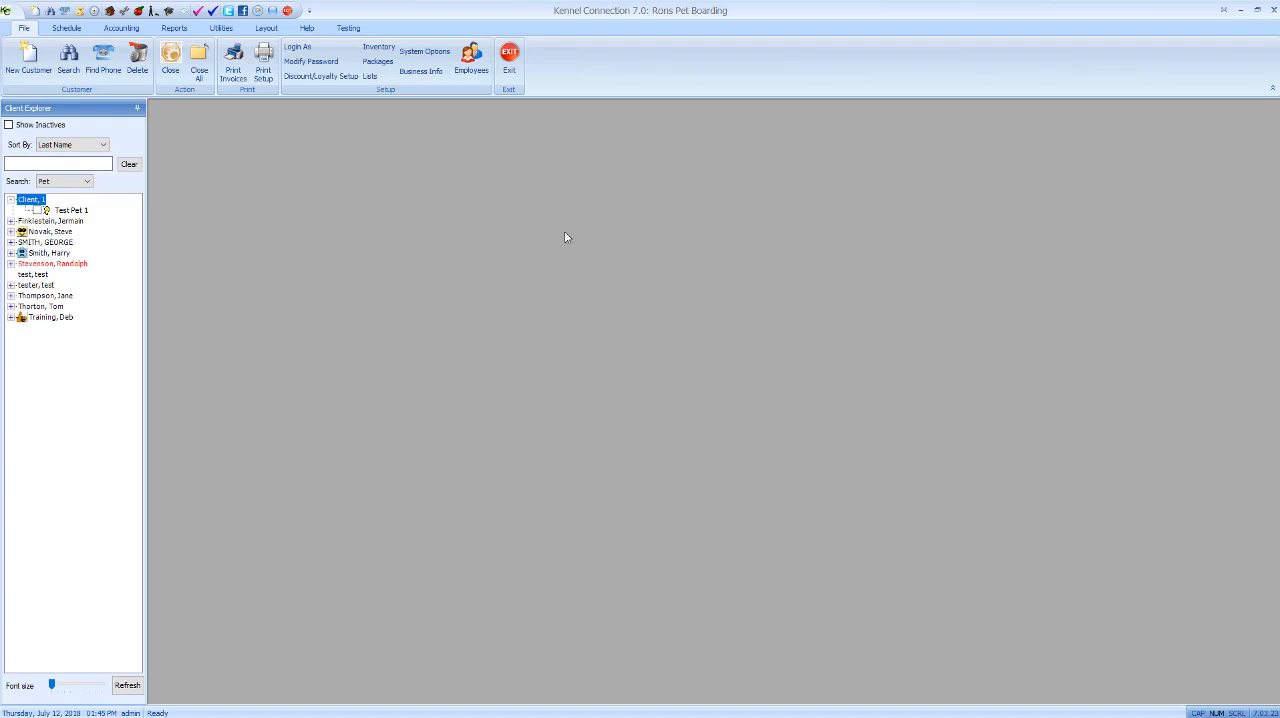
- Open the business information with the administrative password, review the Credit Card settings and accept them
click(421, 71)
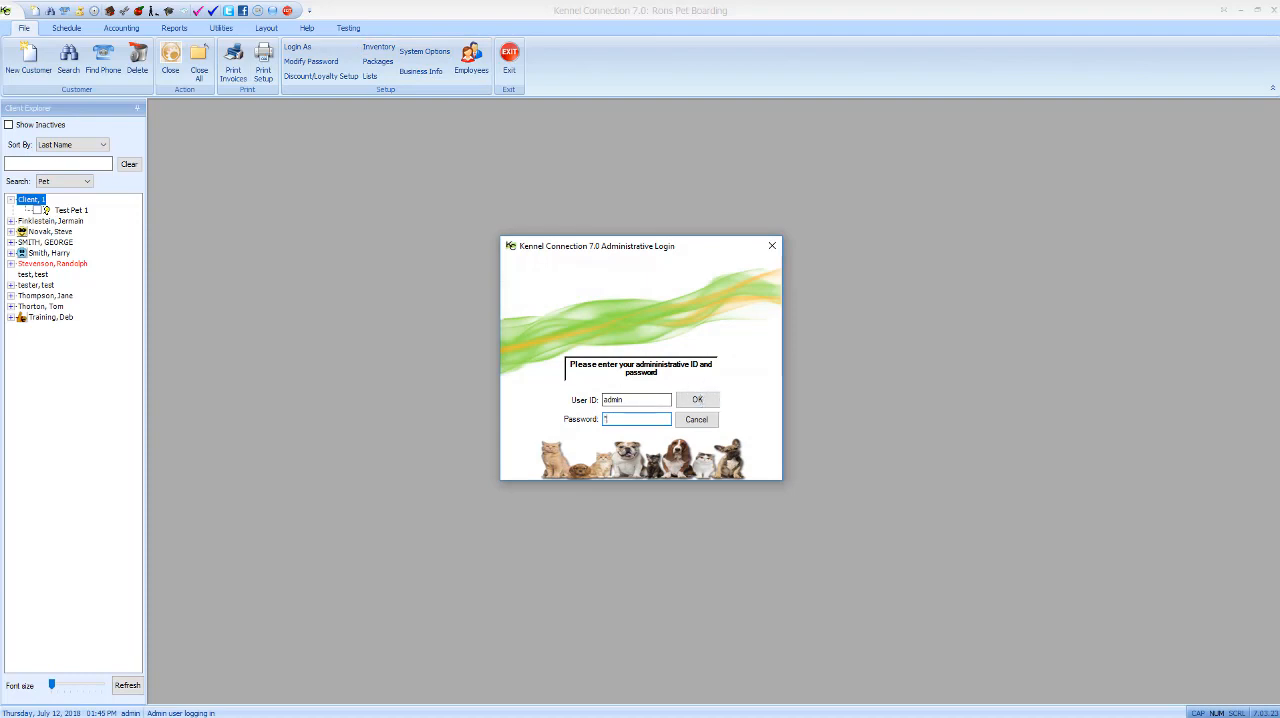
click(697, 400)
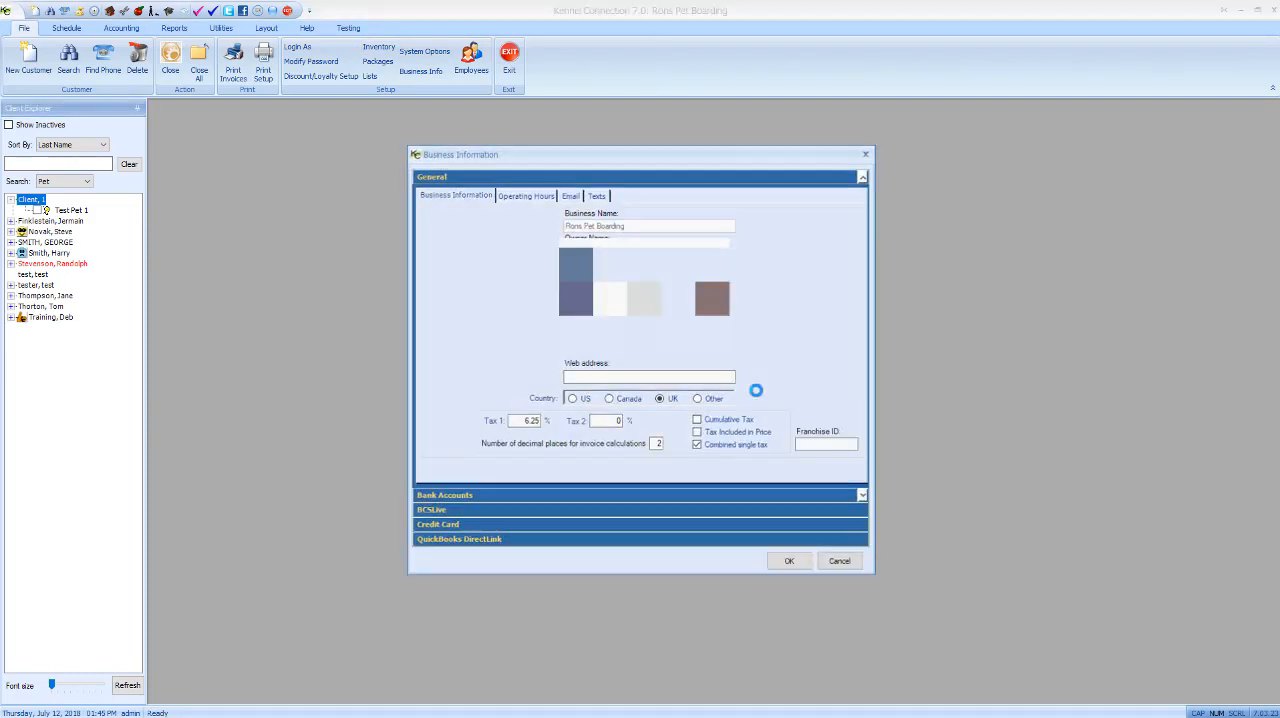
click(465, 526)
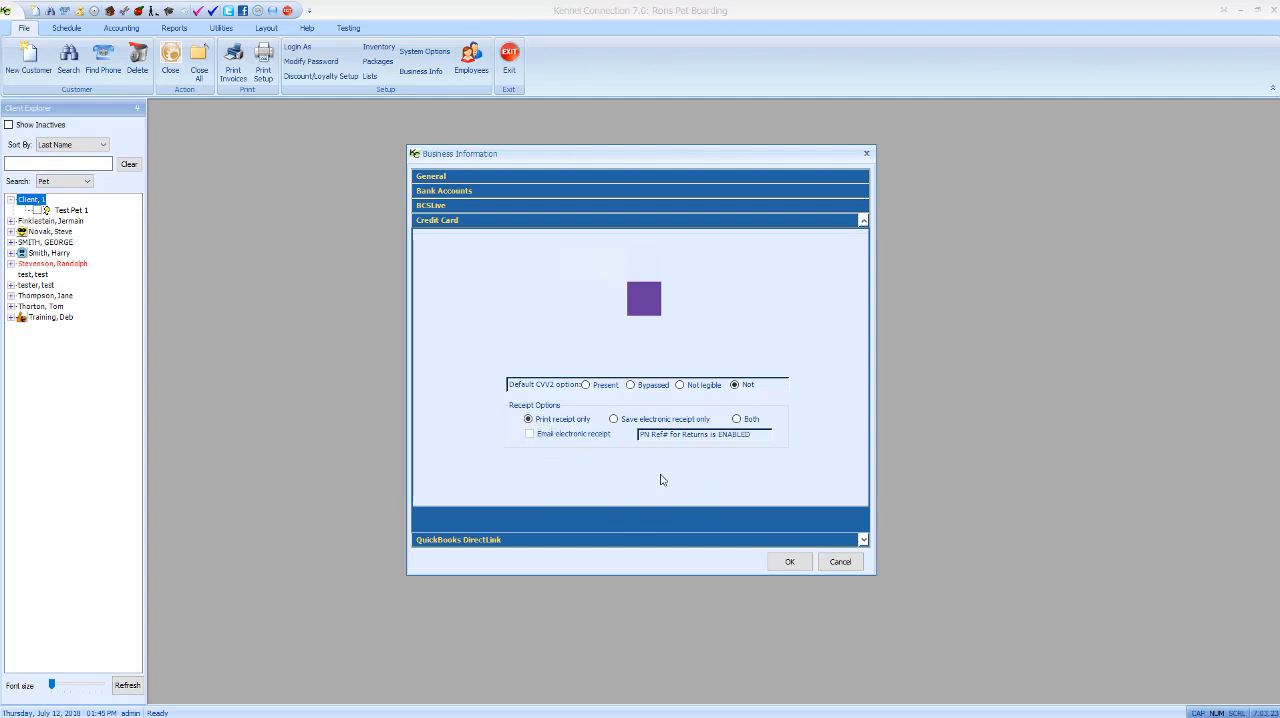
click(791, 562)
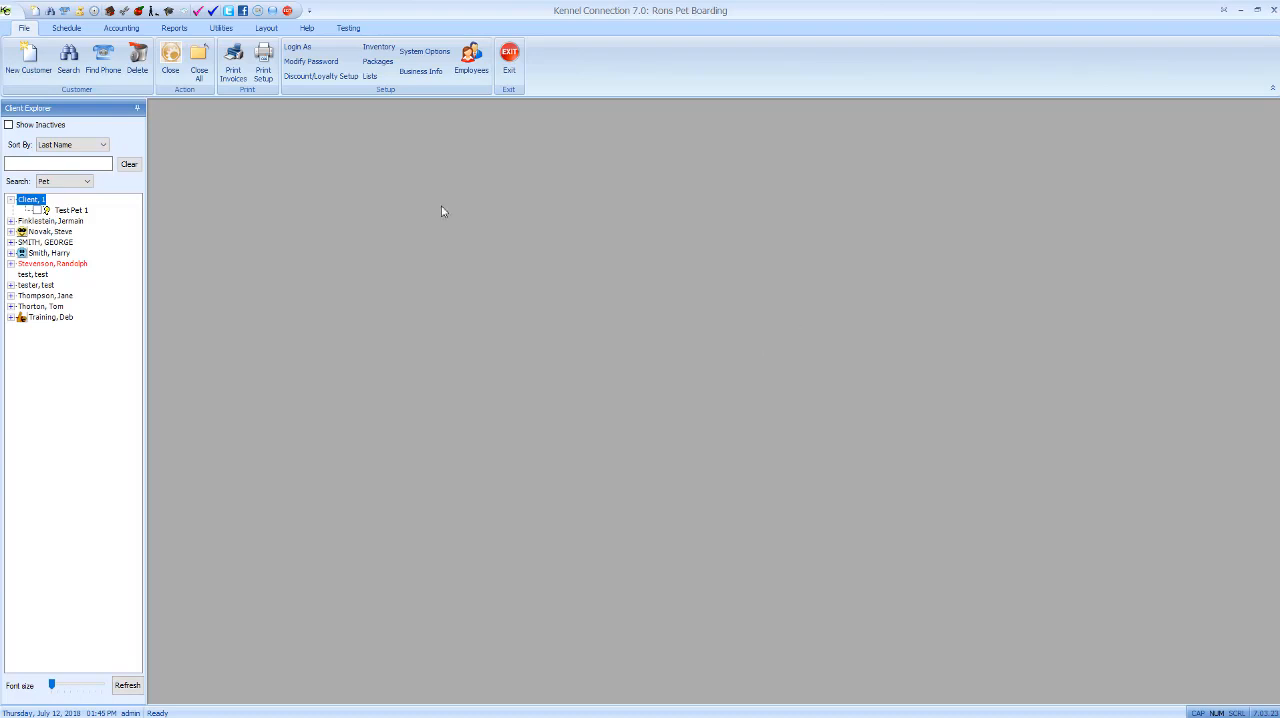
- Create a cash-sale invoice for one A-Item at 10.00 and start its Quik CC payment
click(122, 28)
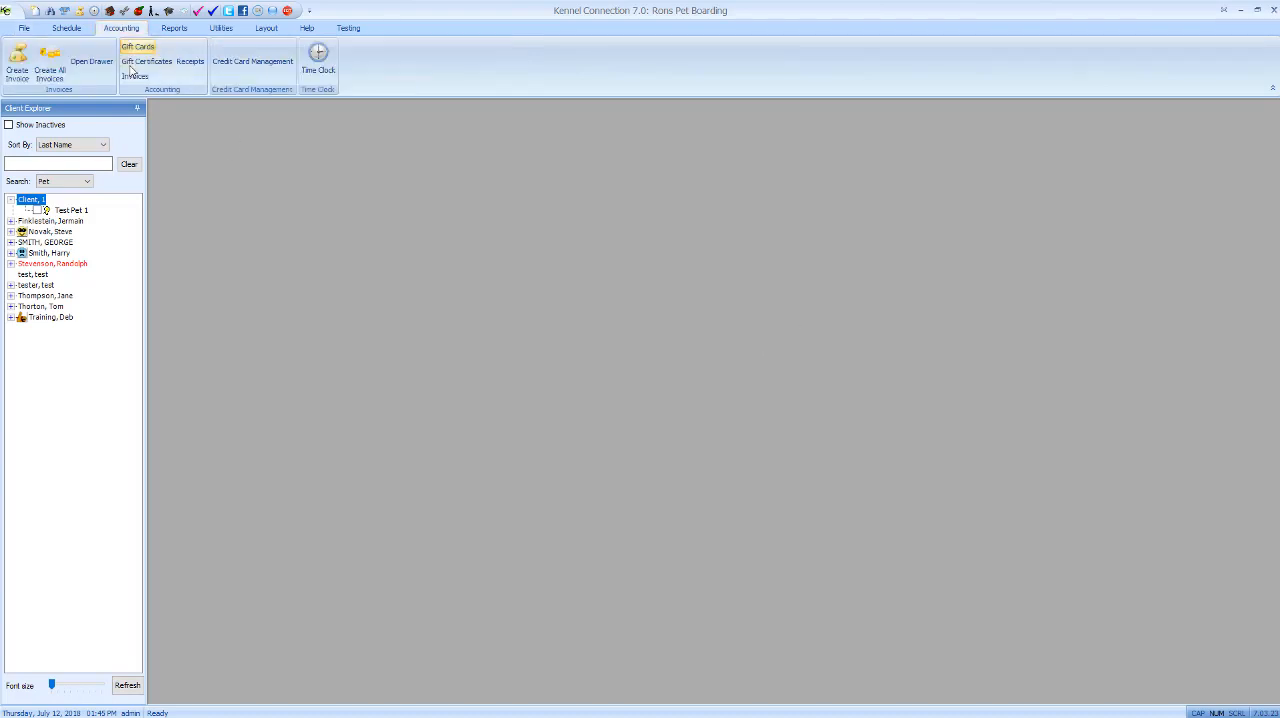
click(135, 76)
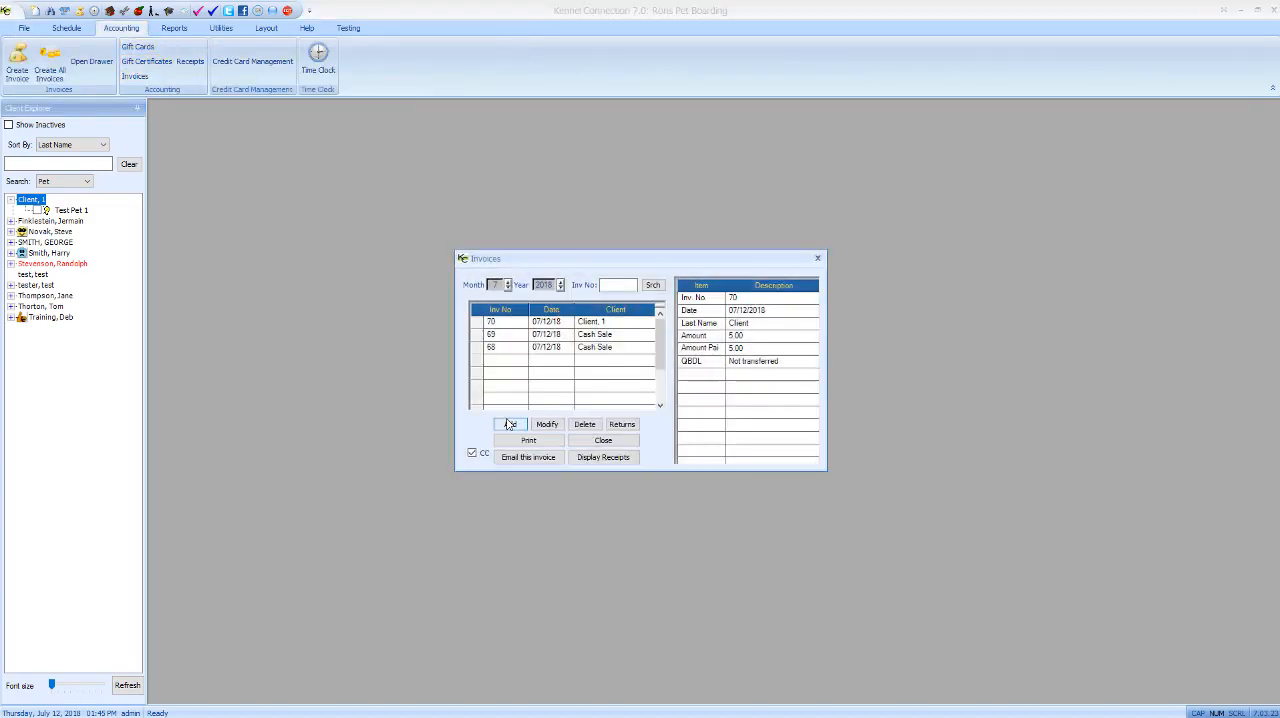
click(511, 423)
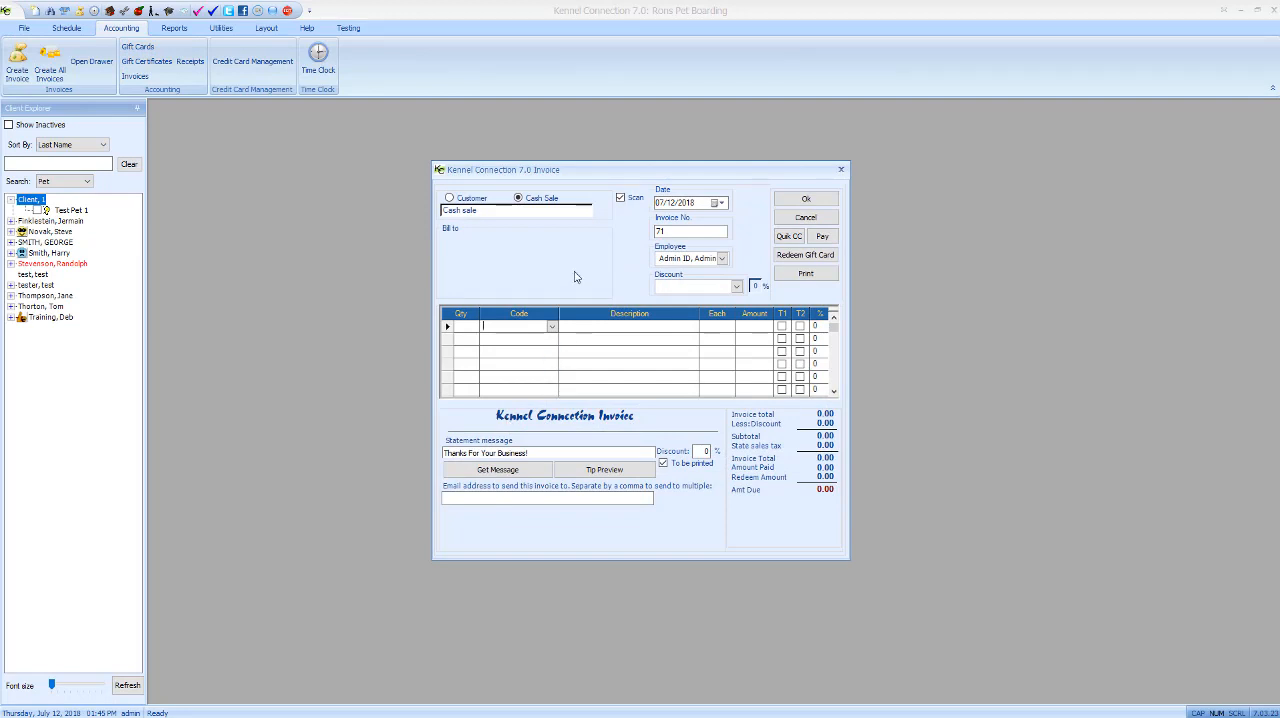
click(552, 327)
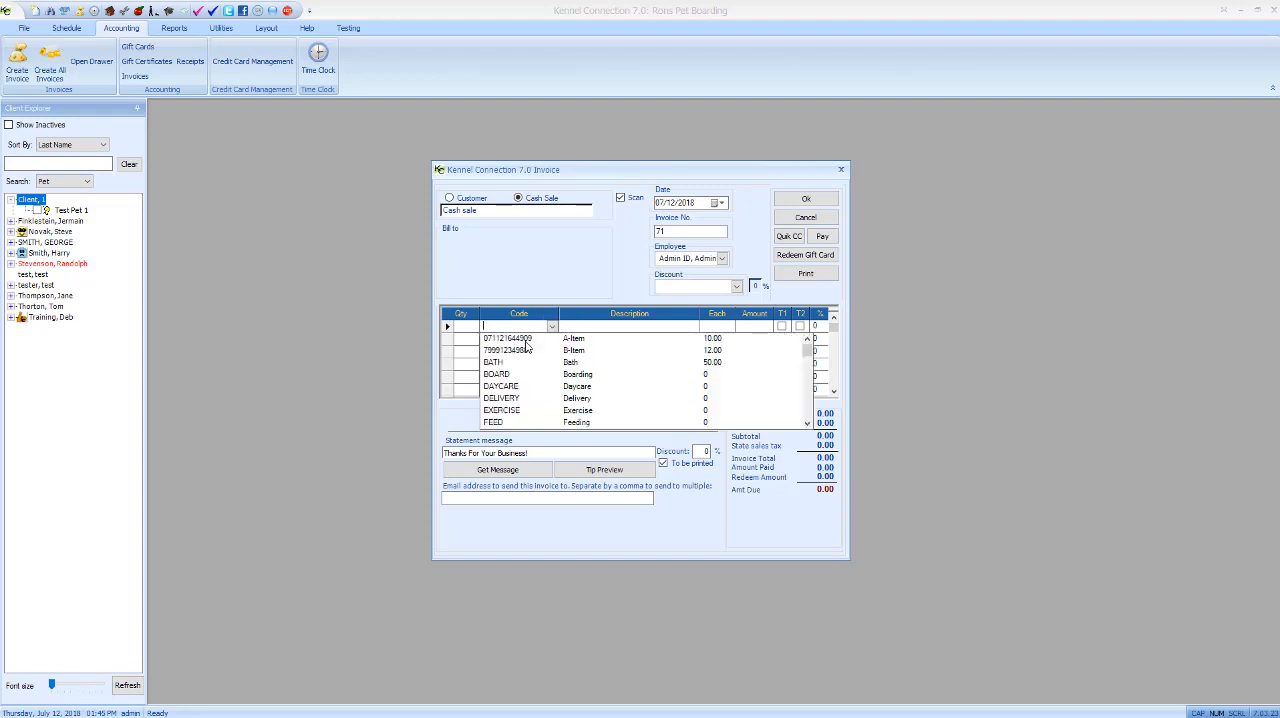
click(526, 340)
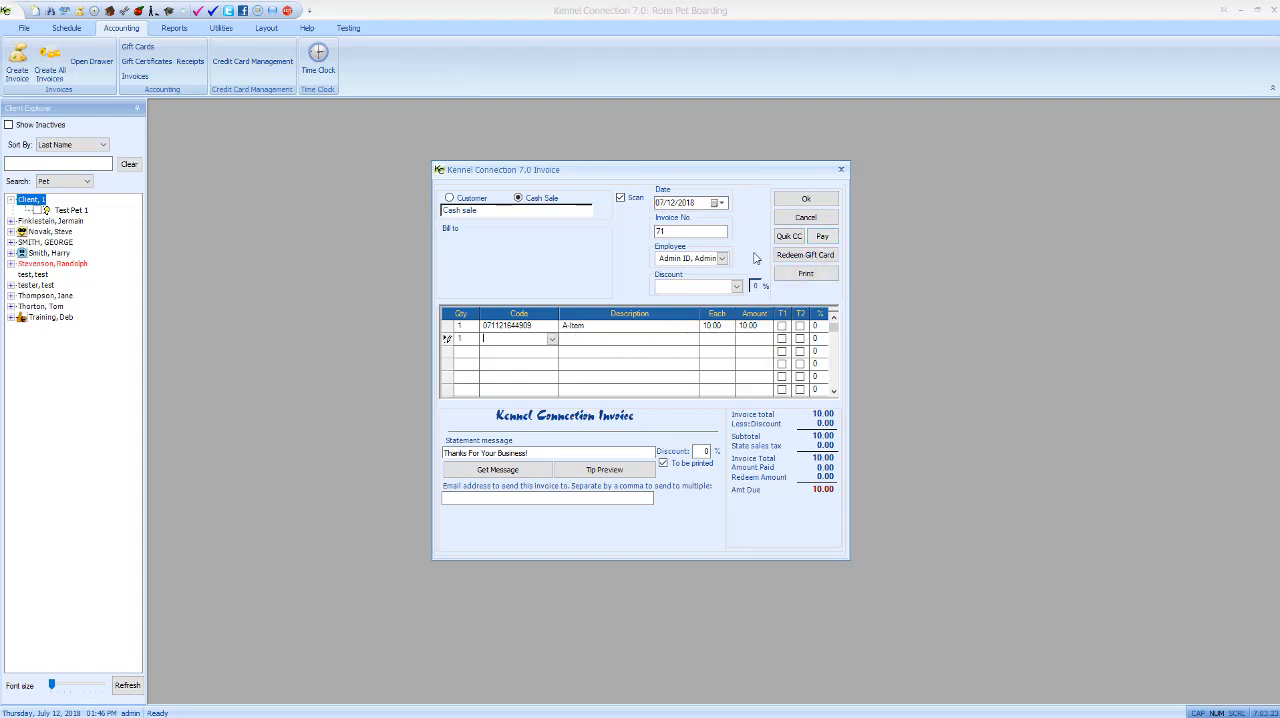
click(788, 240)
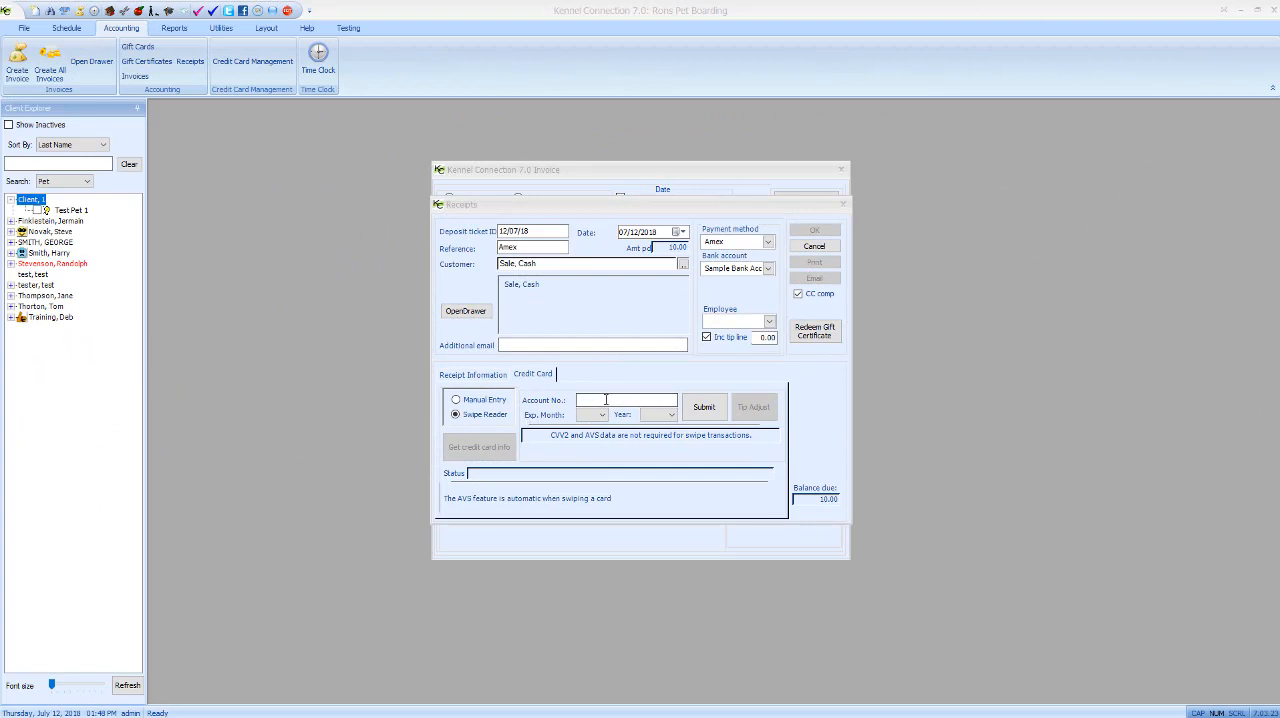
- Try entering the card's account number with the Swipe Reader option and clear the field
click(598, 399)
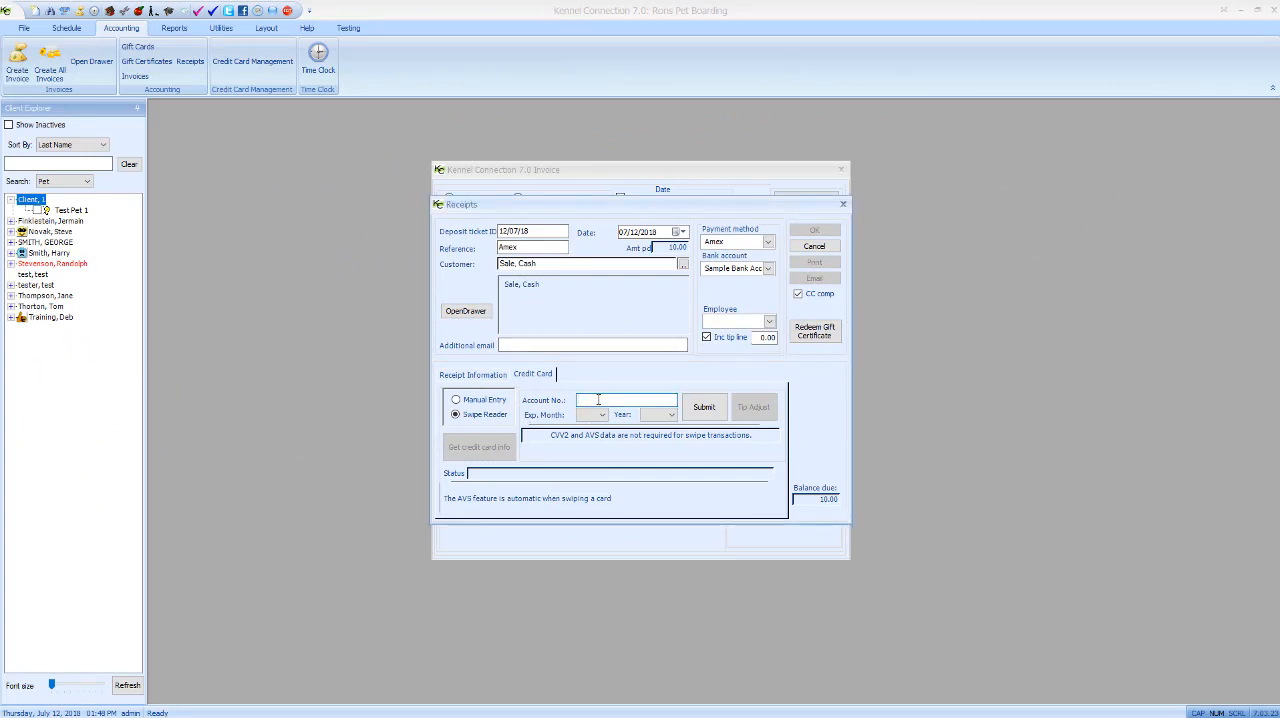
text(5678)
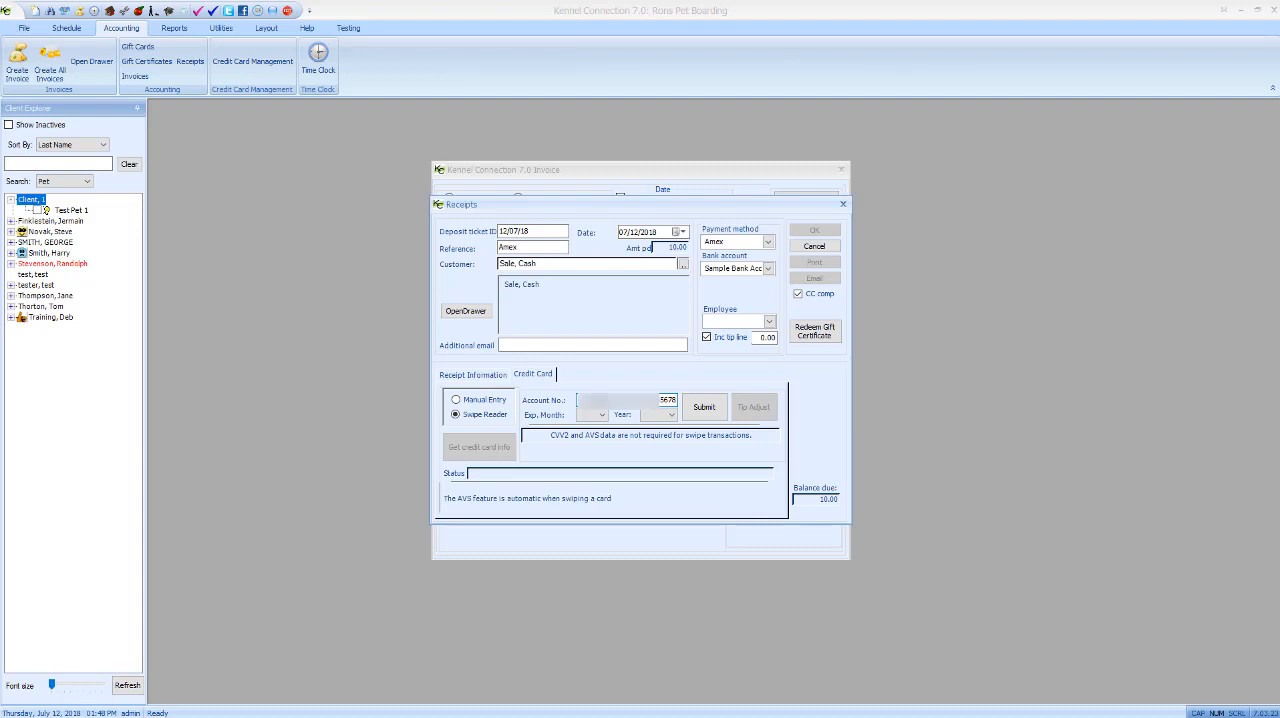
click(705, 407)
drag(596, 401, 540, 404)
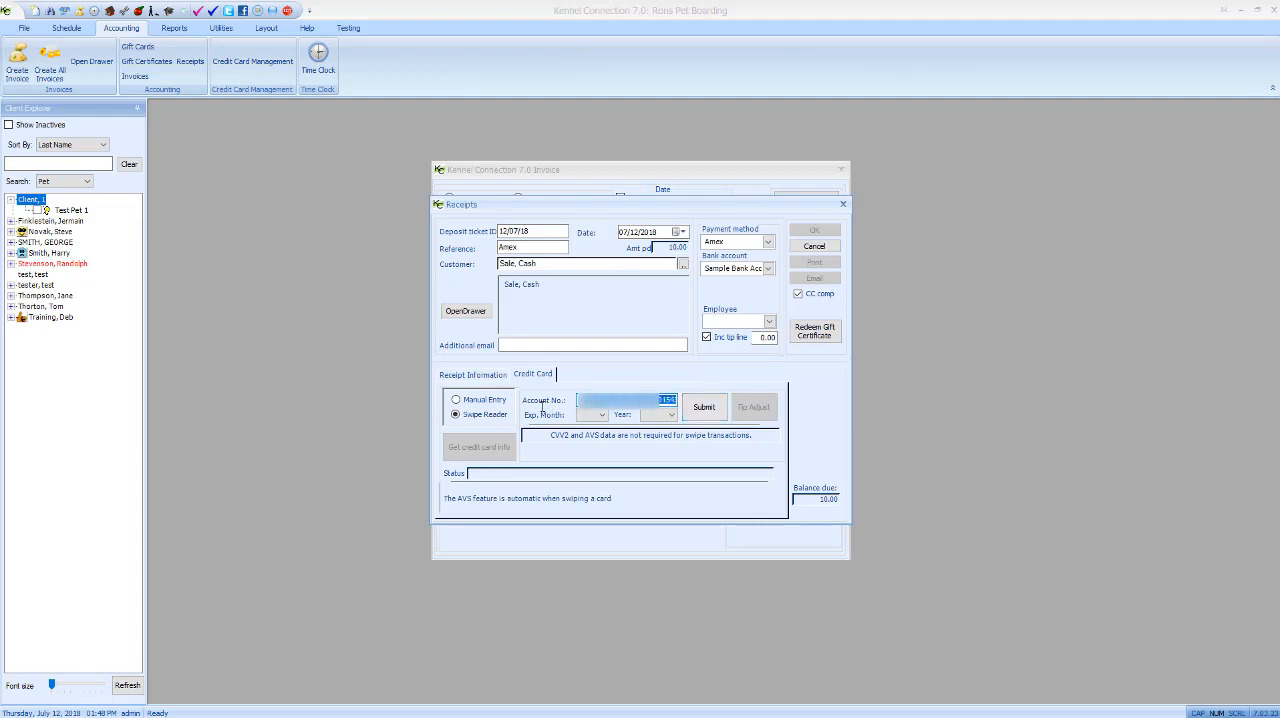
key(BackSpace)
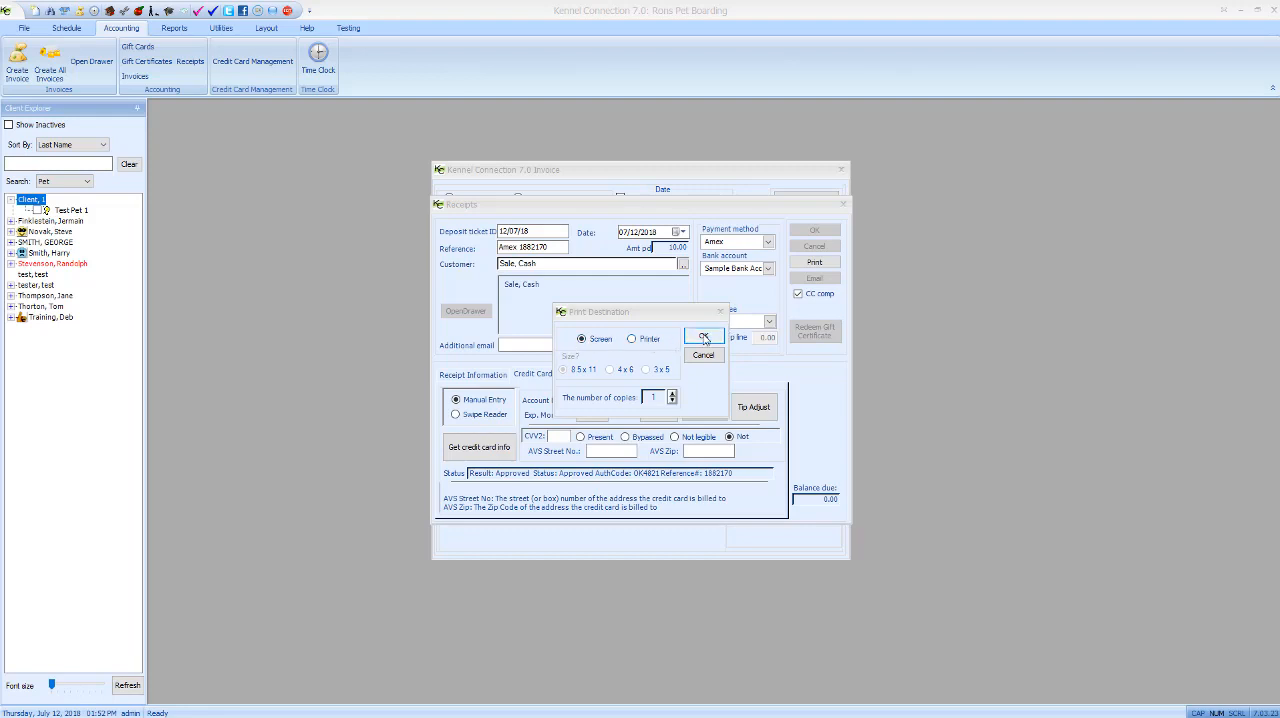
- Preview the Amex payment receipt on screen, enlarge the preview, and save the receipt and its invoice
click(704, 338)
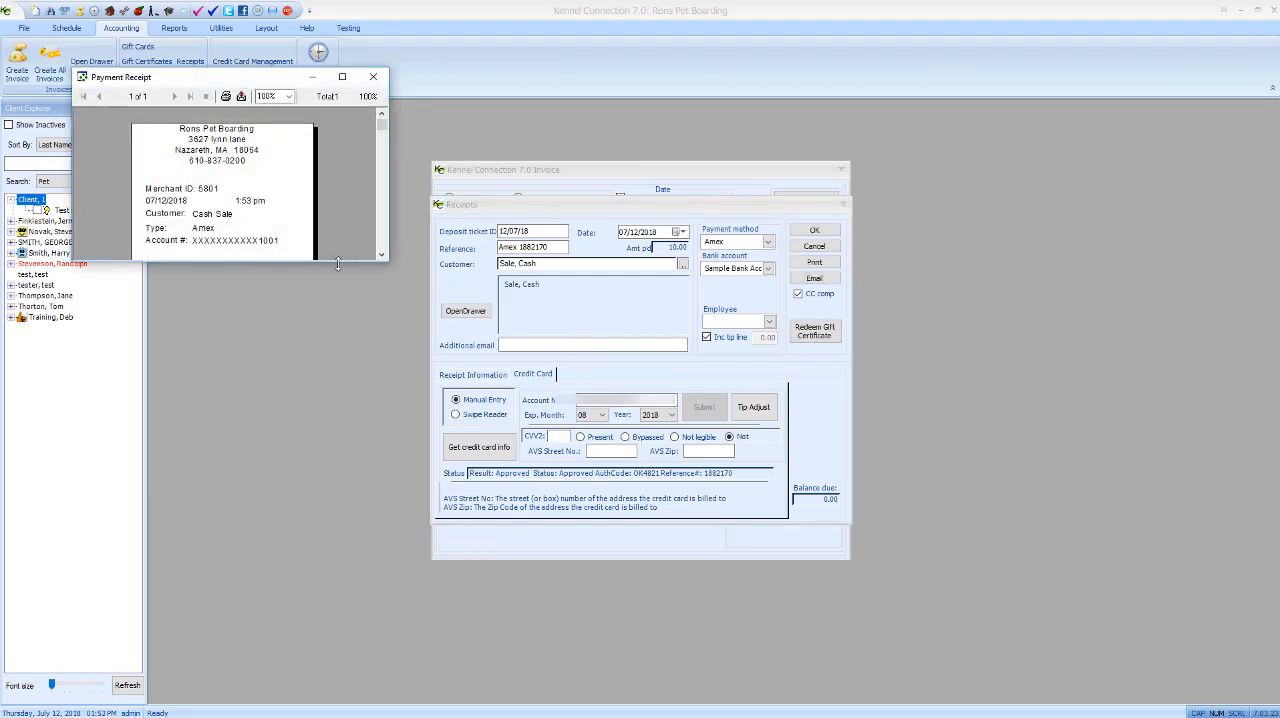
drag(338, 262, 245, 690)
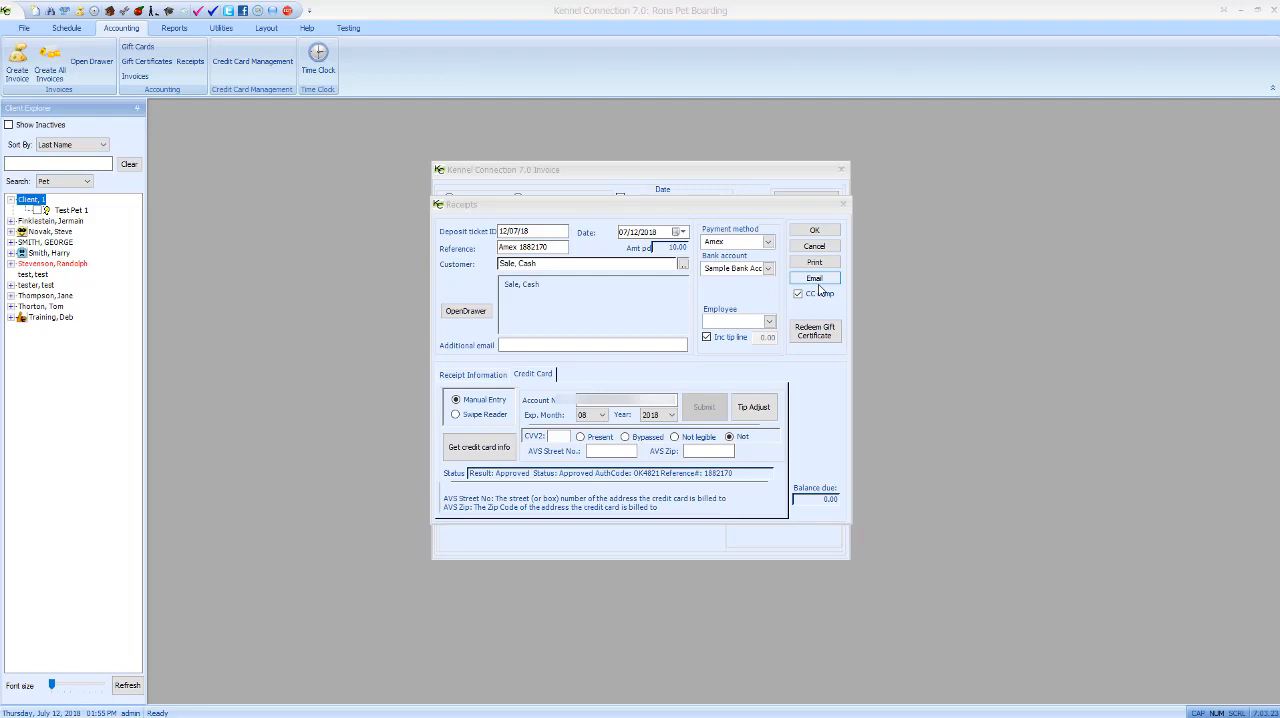
click(814, 231)
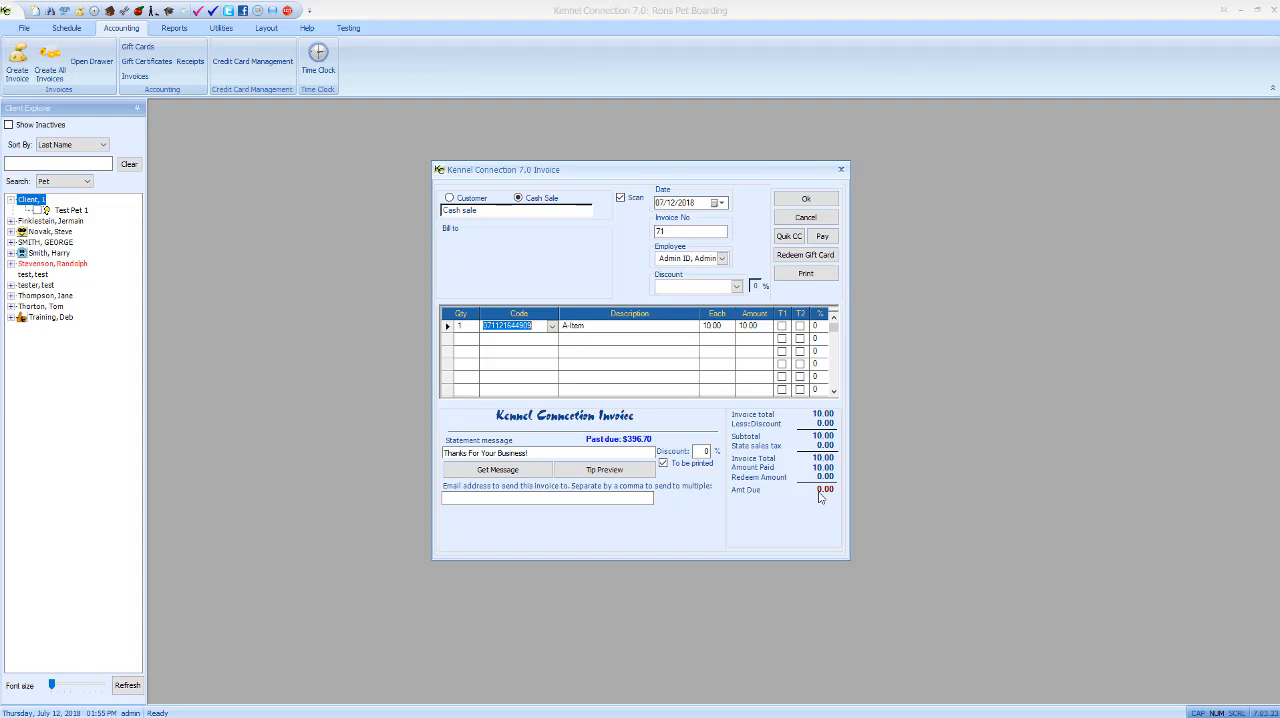
click(808, 199)
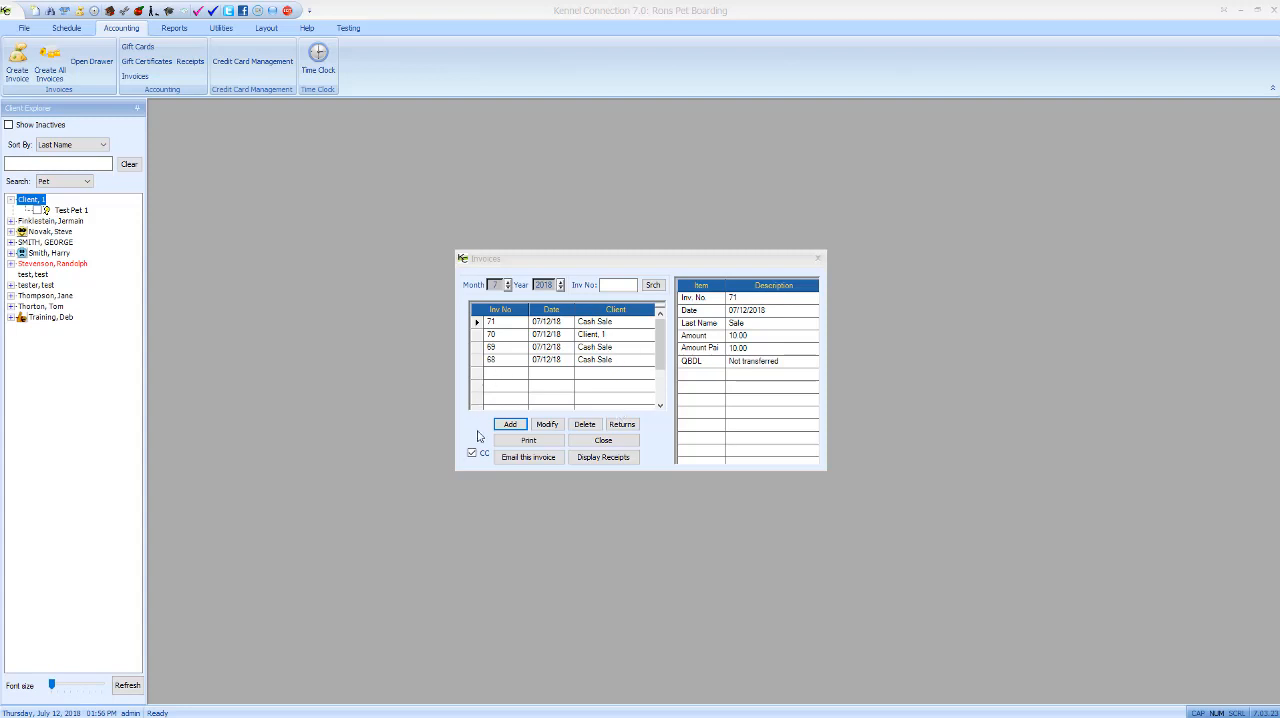
- Create another cash-sale invoice with one B-Item at 12.00
click(510, 424)
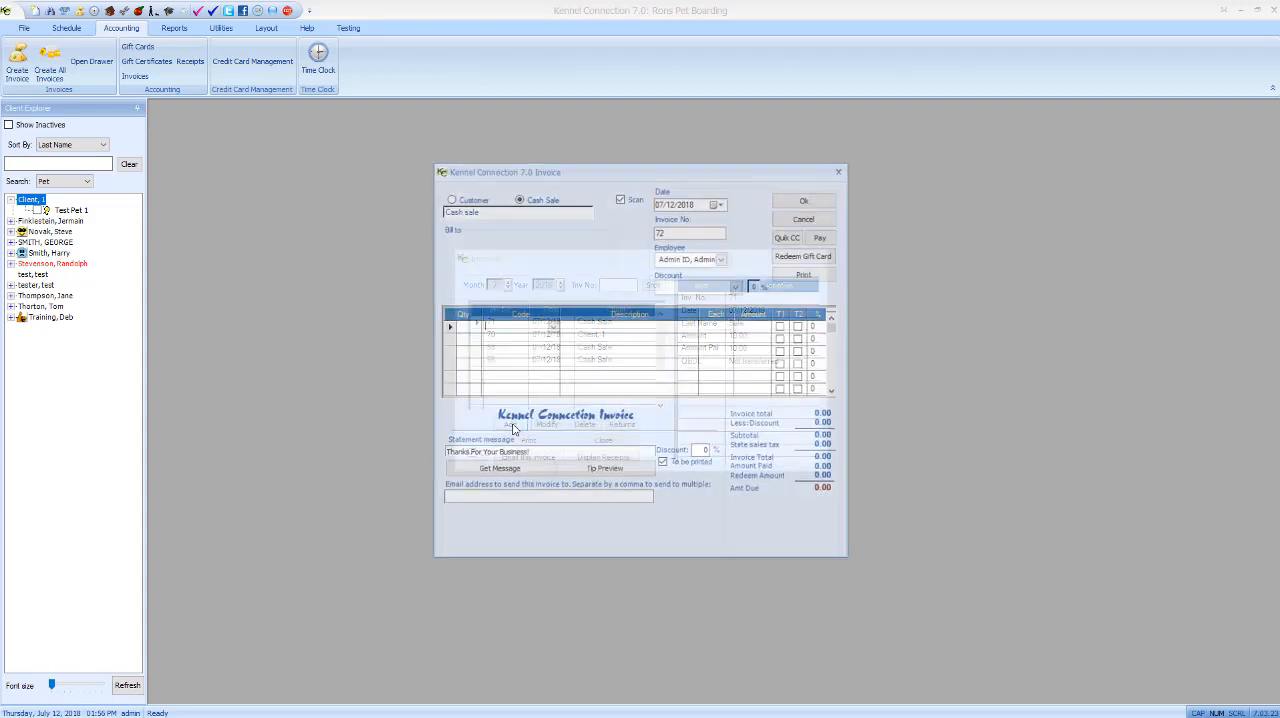
click(551, 326)
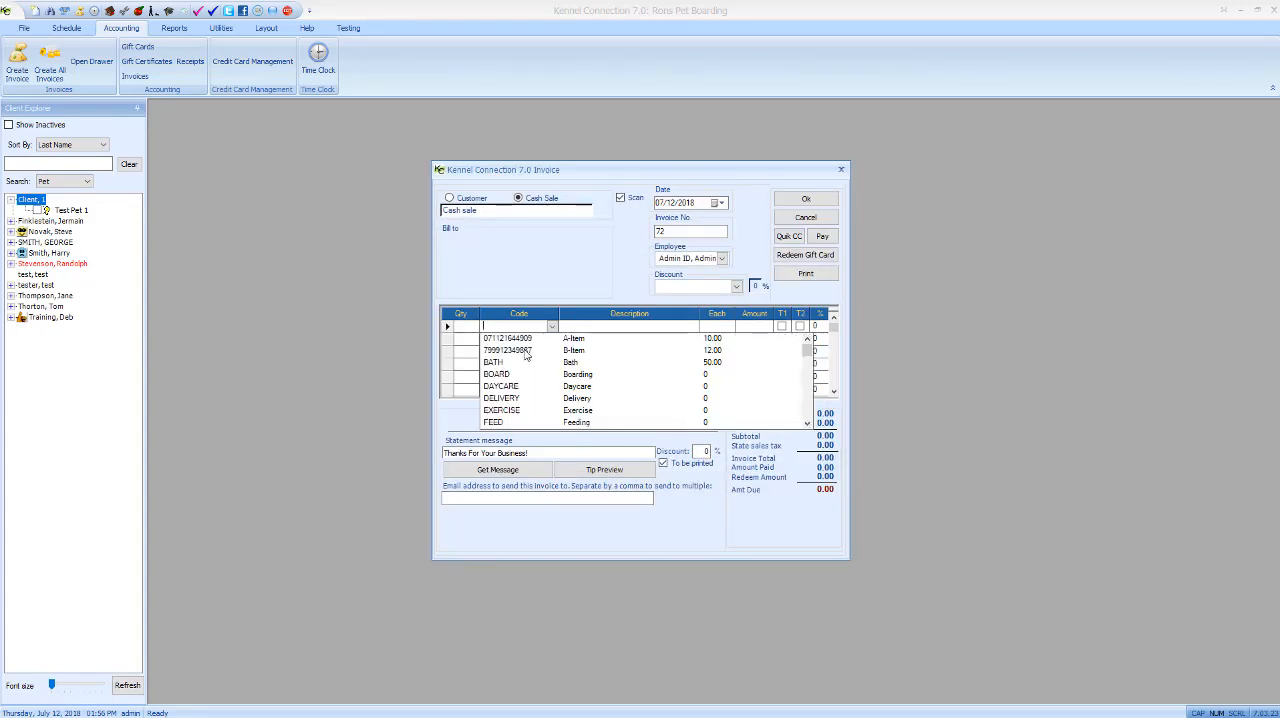
click(629, 351)
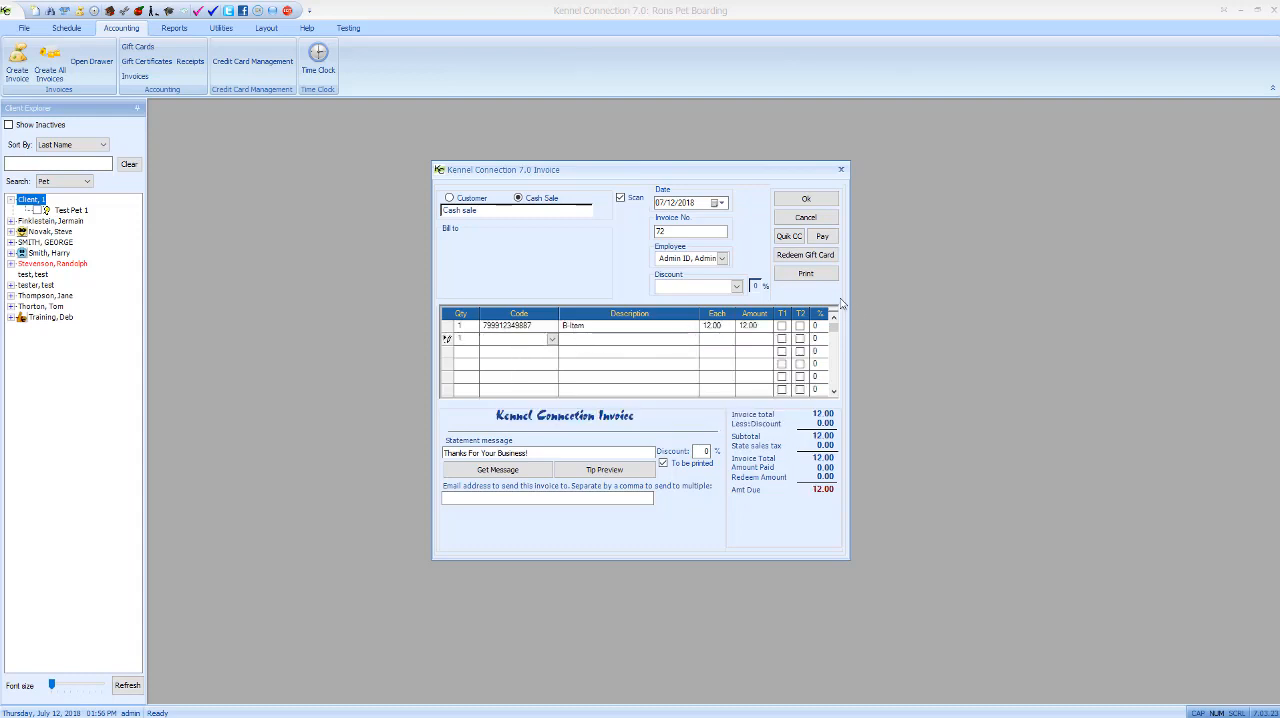
- Try setting up an Amex payment covering the full B-Item invoice and cancel the receipt
click(822, 237)
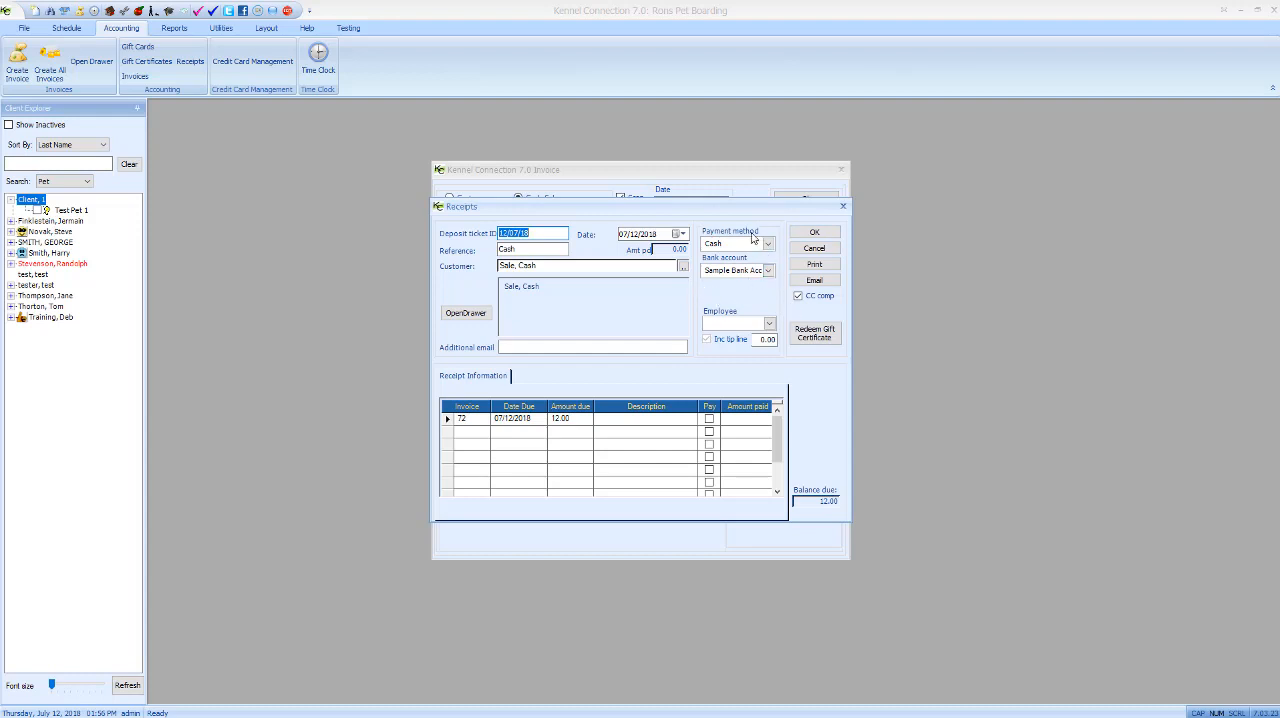
click(768, 244)
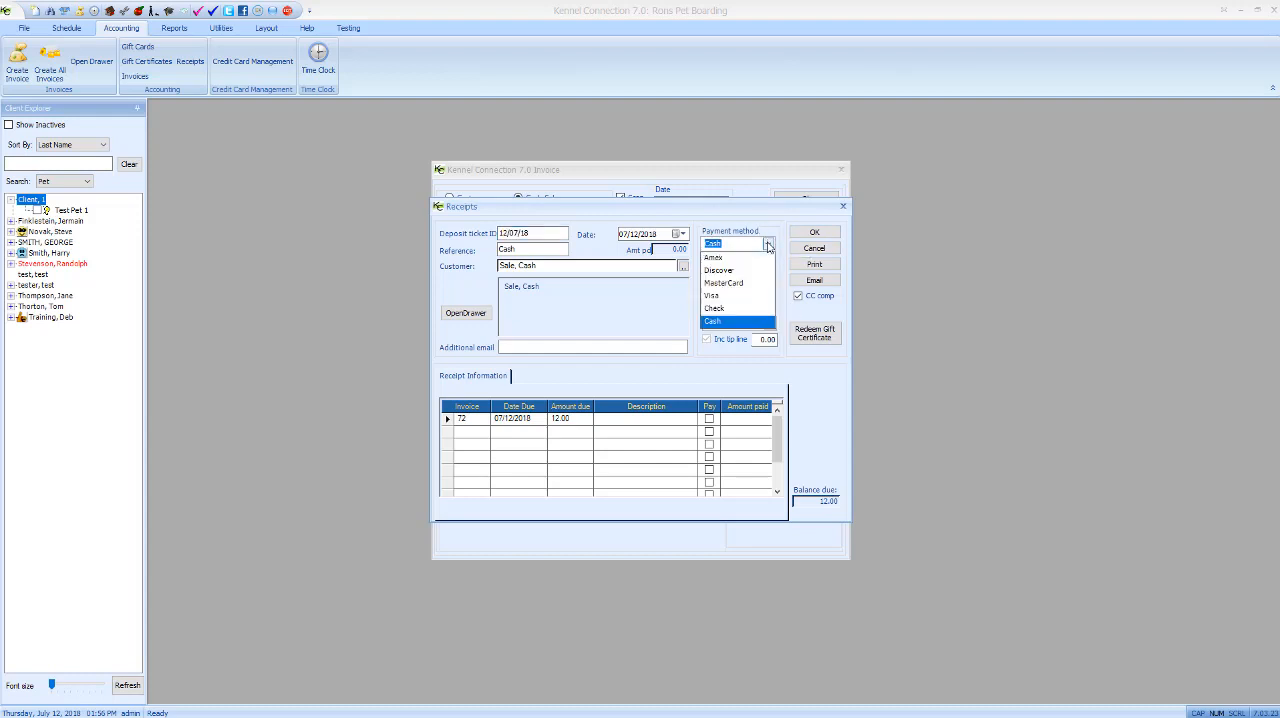
click(724, 258)
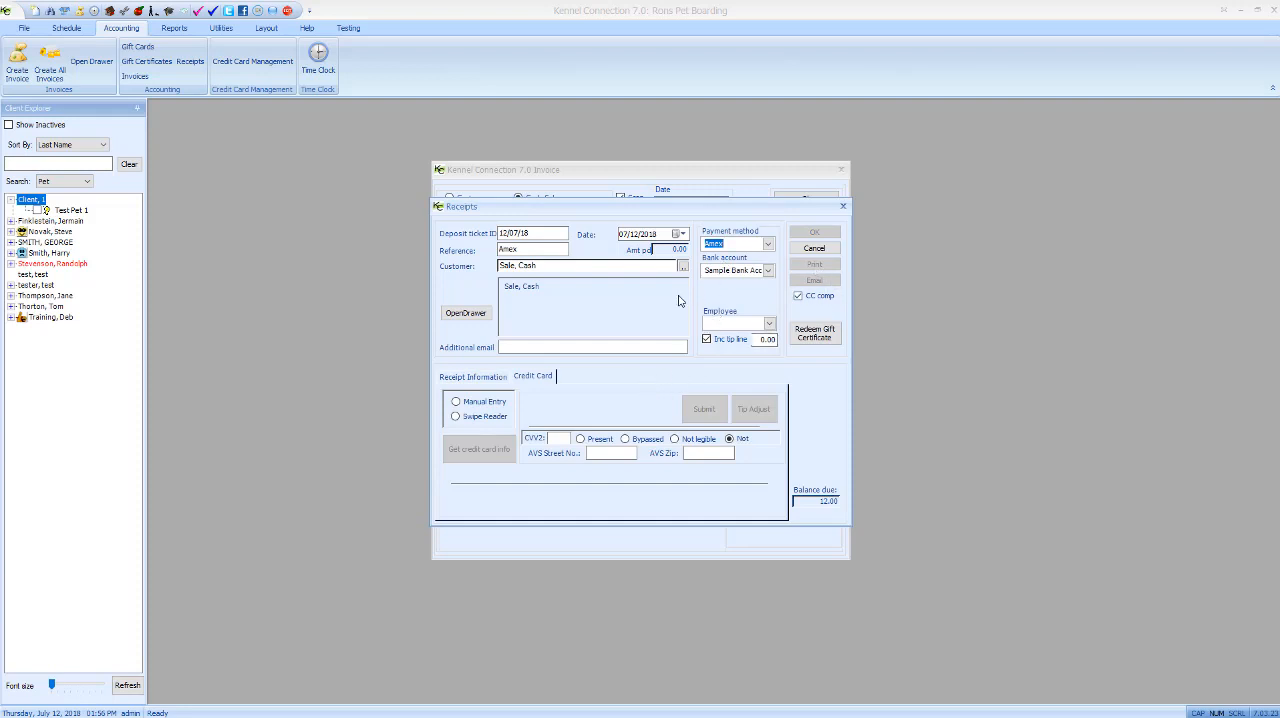
click(468, 380)
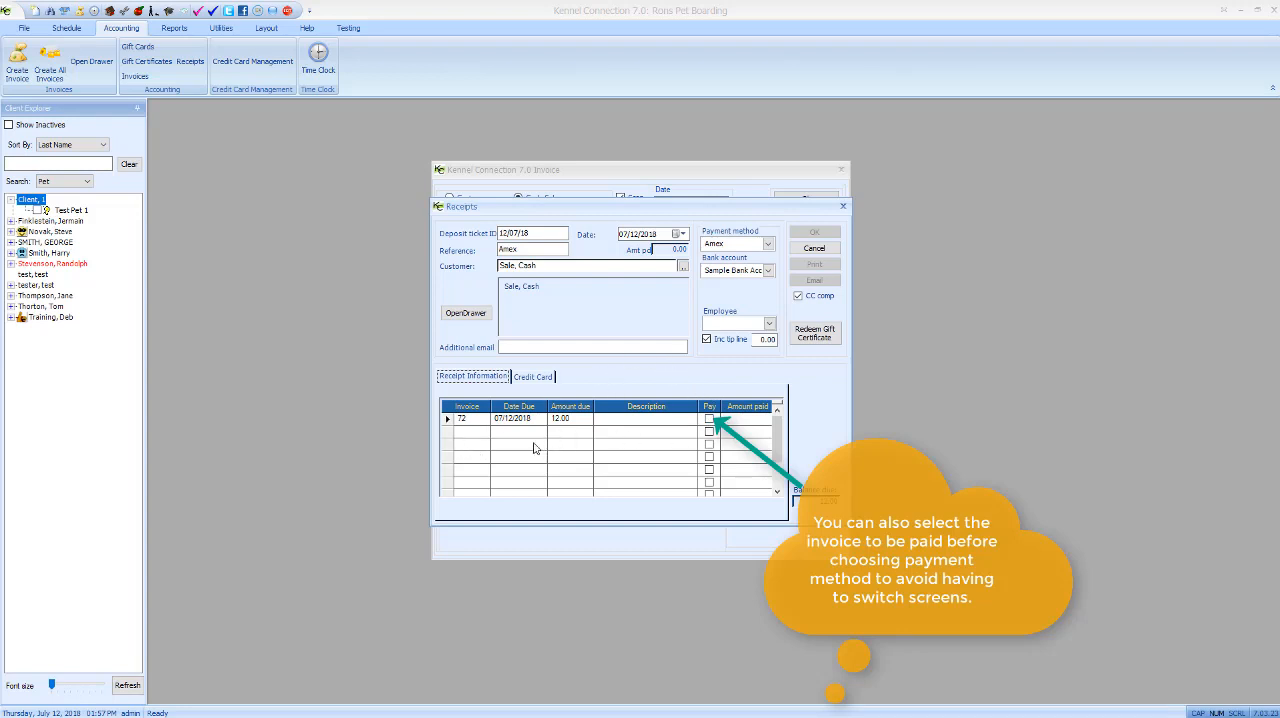
click(709, 419)
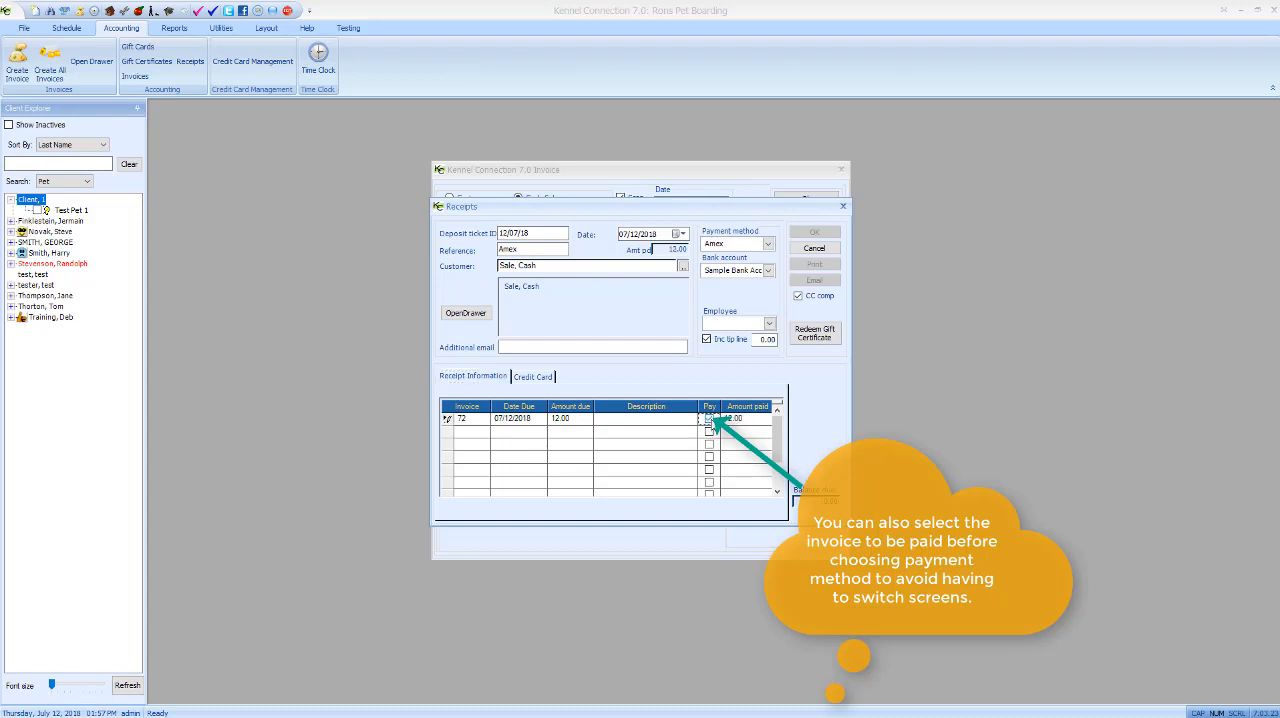
click(535, 377)
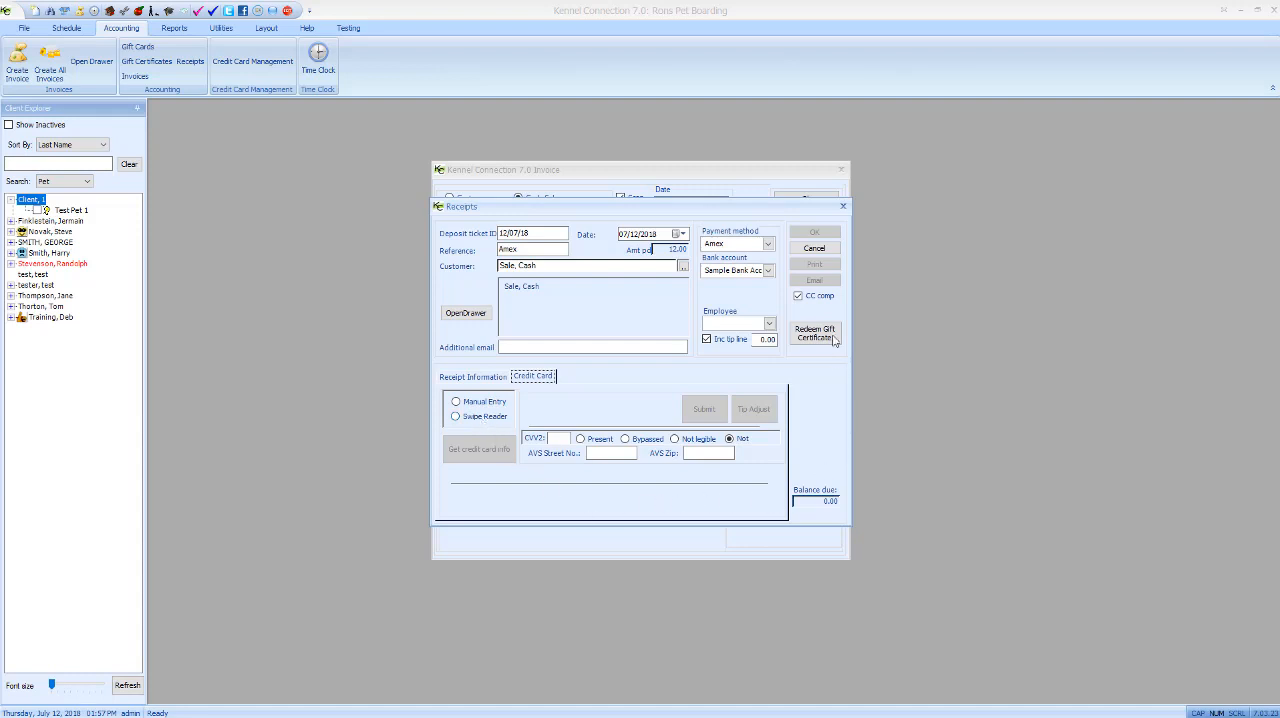
click(816, 252)
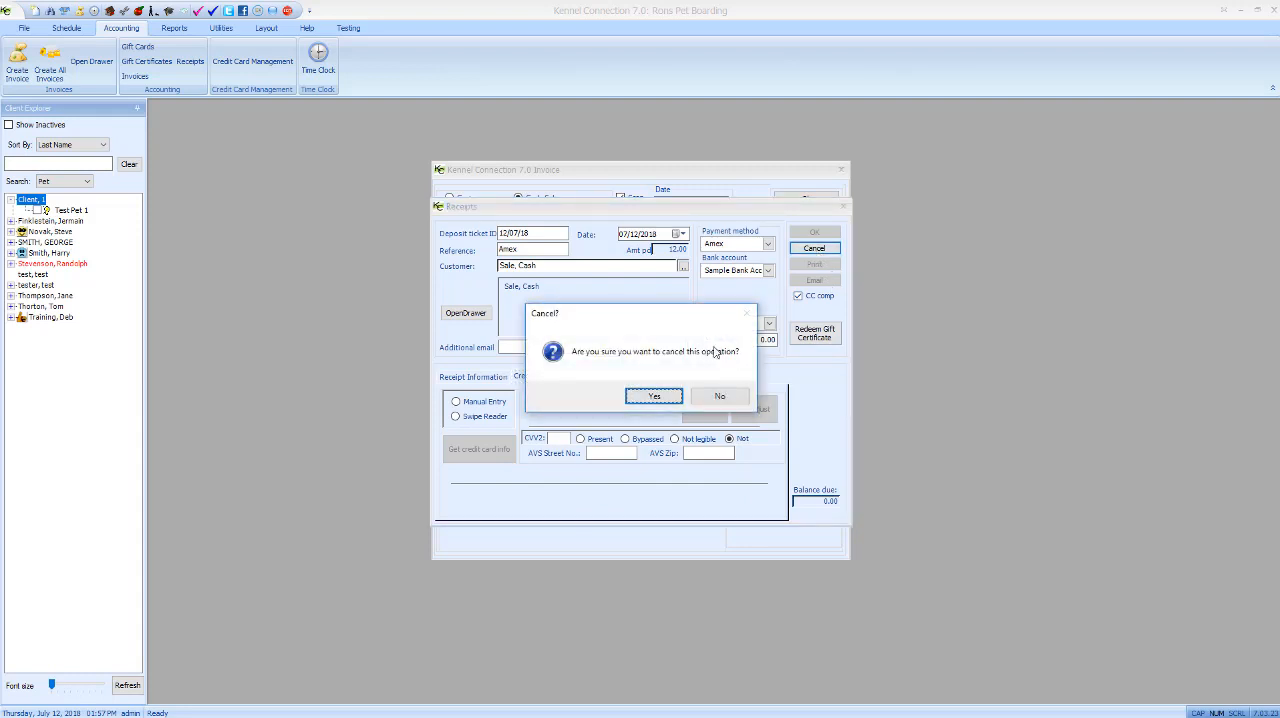
click(666, 399)
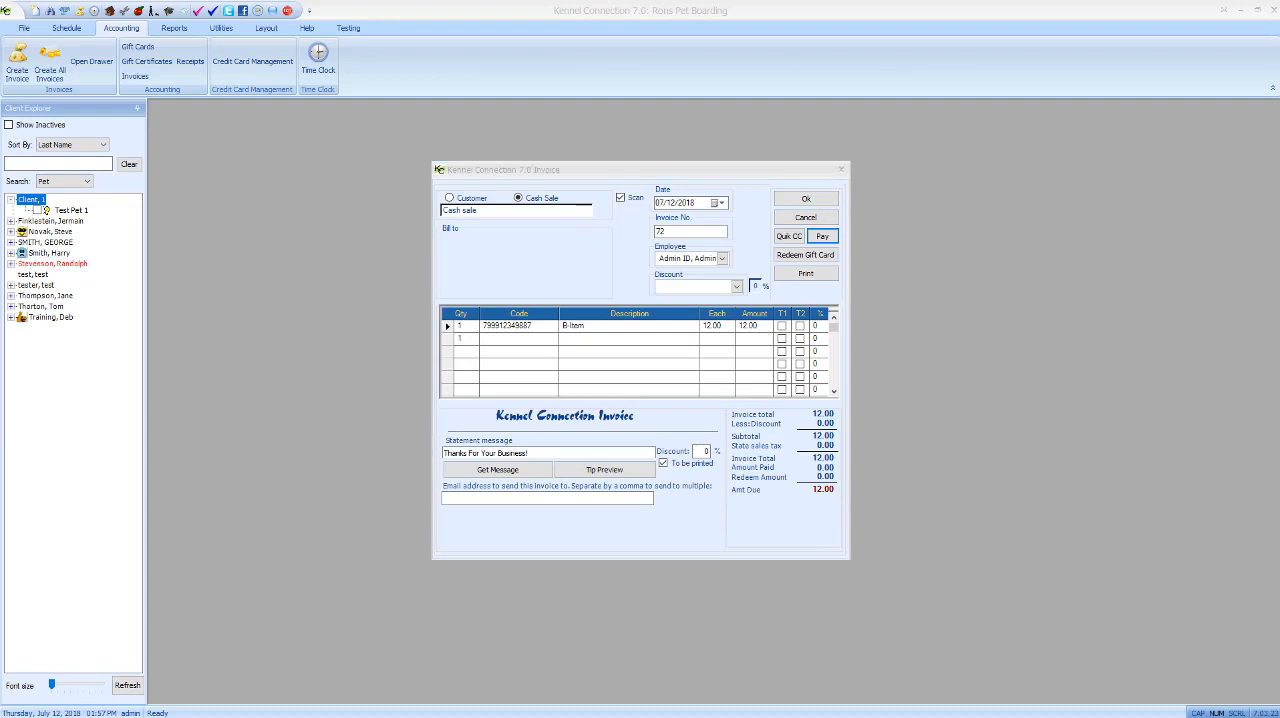
- Save the B-Item cash-sale invoice without a payment
click(818, 200)
click(805, 204)
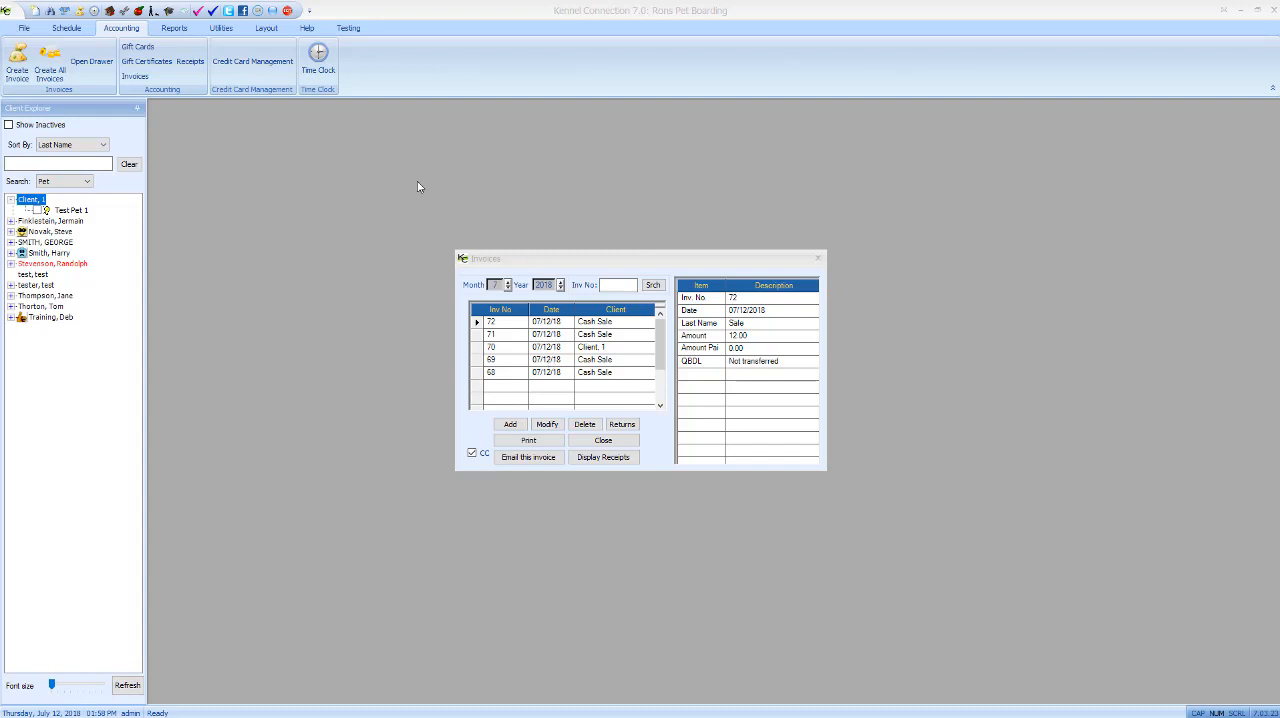
- Start another invoice, switch it to a customer, and select the test client by searching for the last name client
click(511, 425)
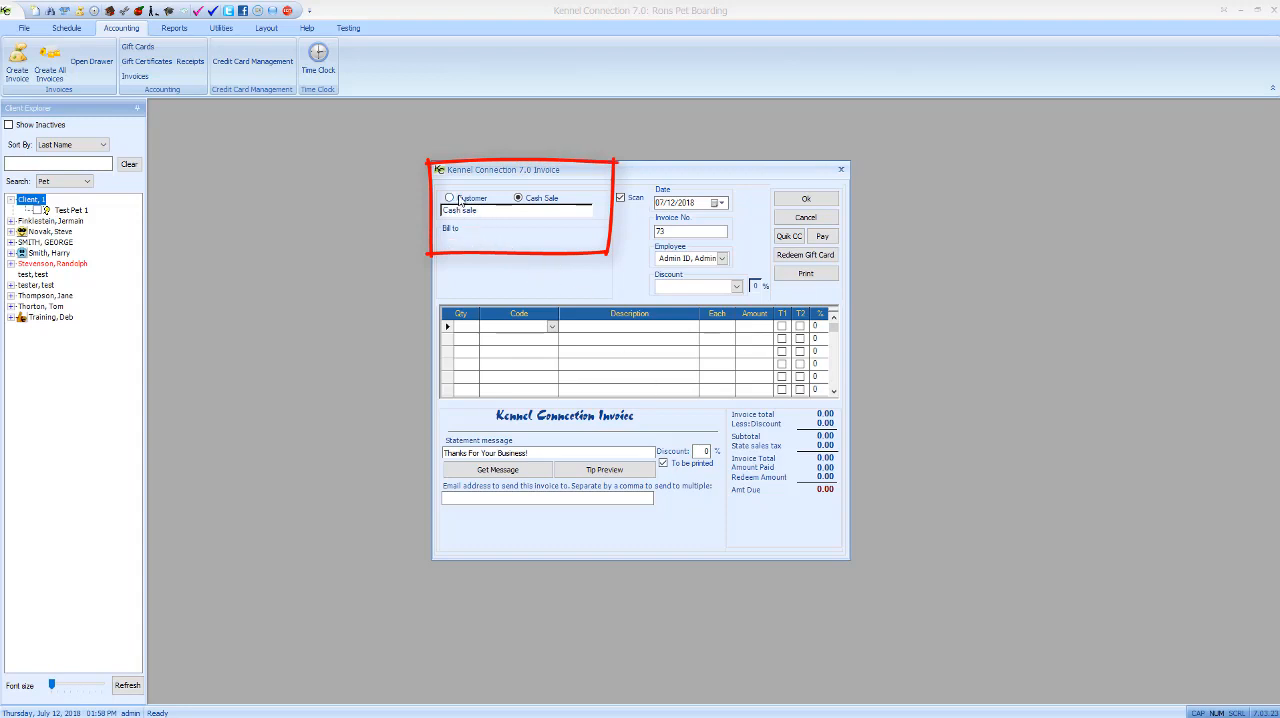
click(601, 212)
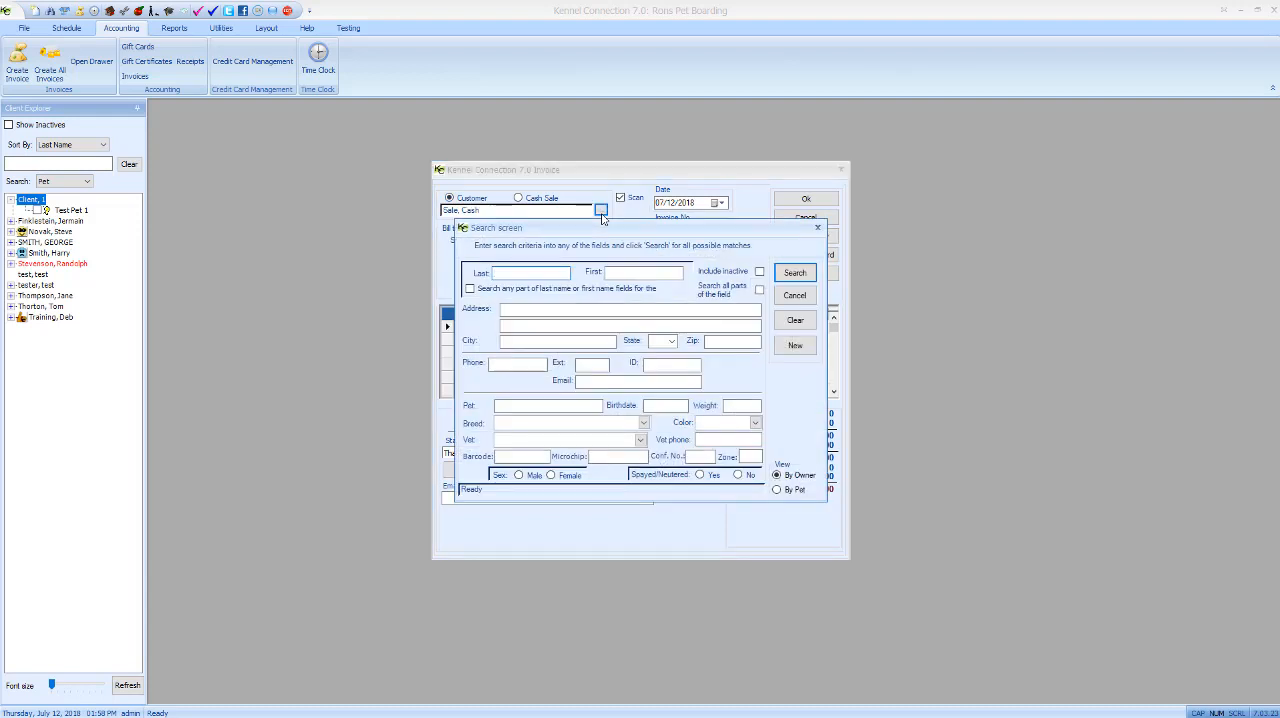
text(client)
key(Return)
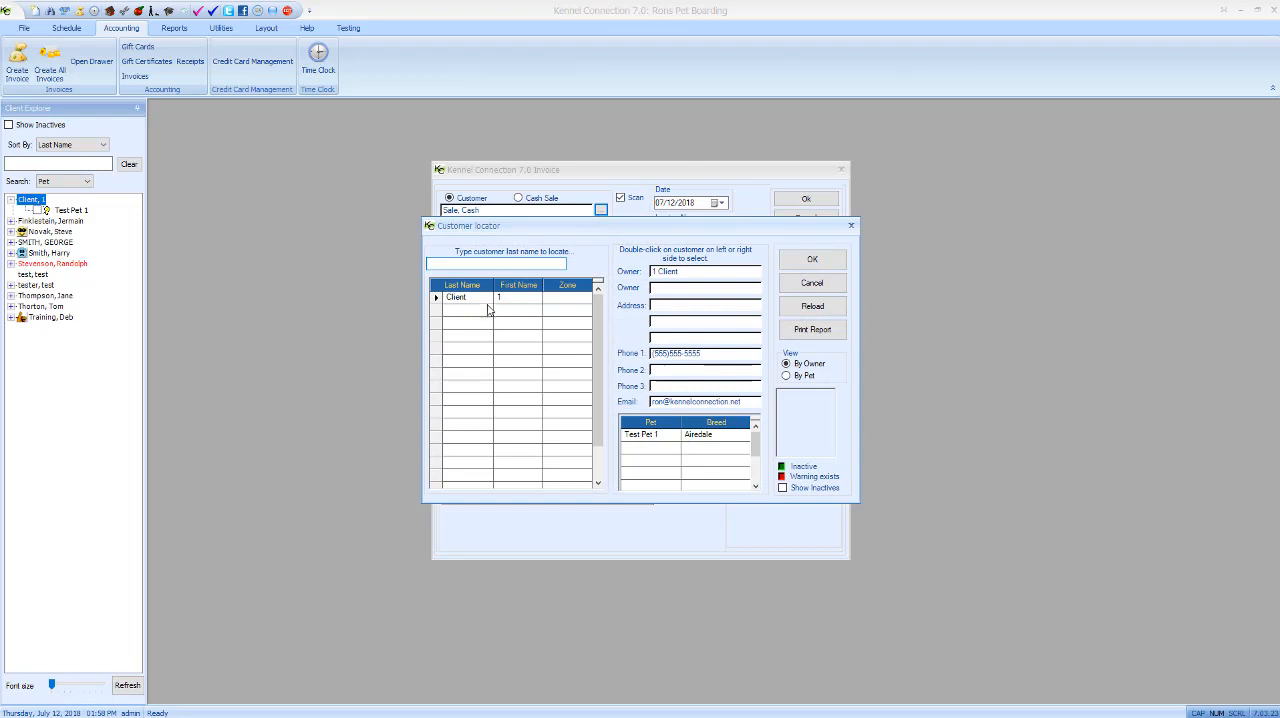
click(476, 298)
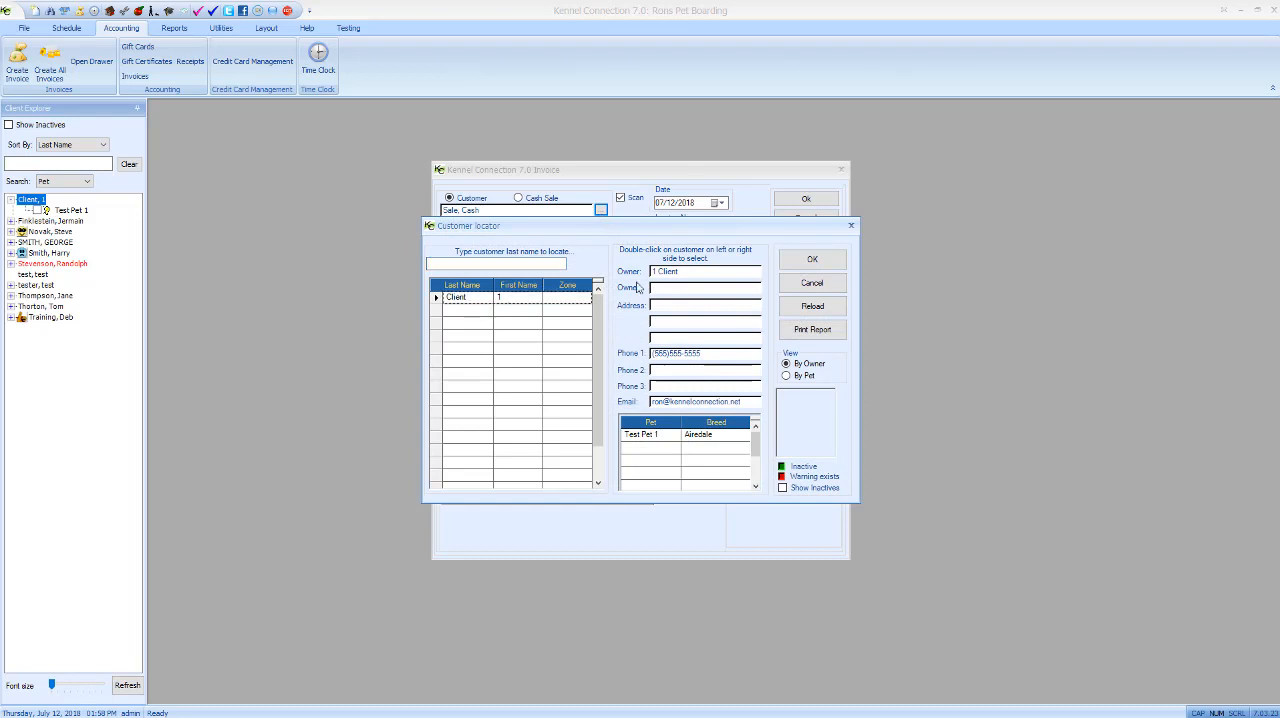
click(810, 260)
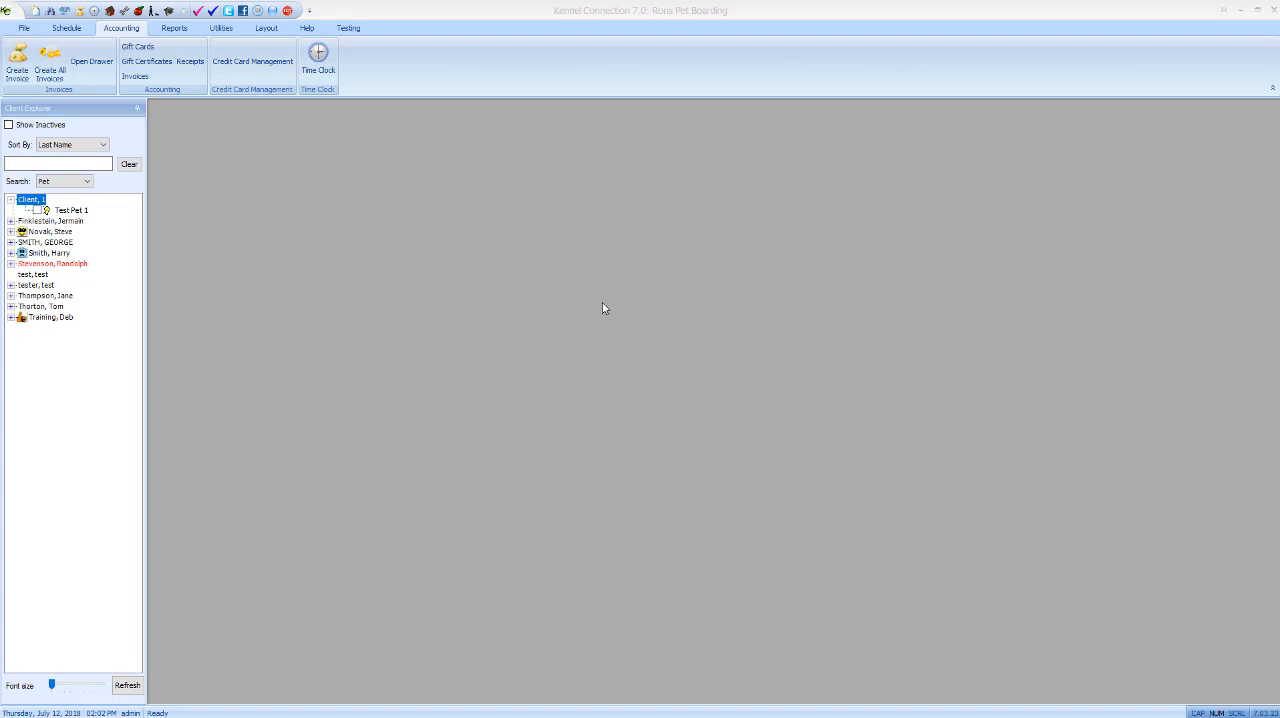
- Review the current credit card transactions and the July 2018 batch history in Credit Card Management
click(250, 66)
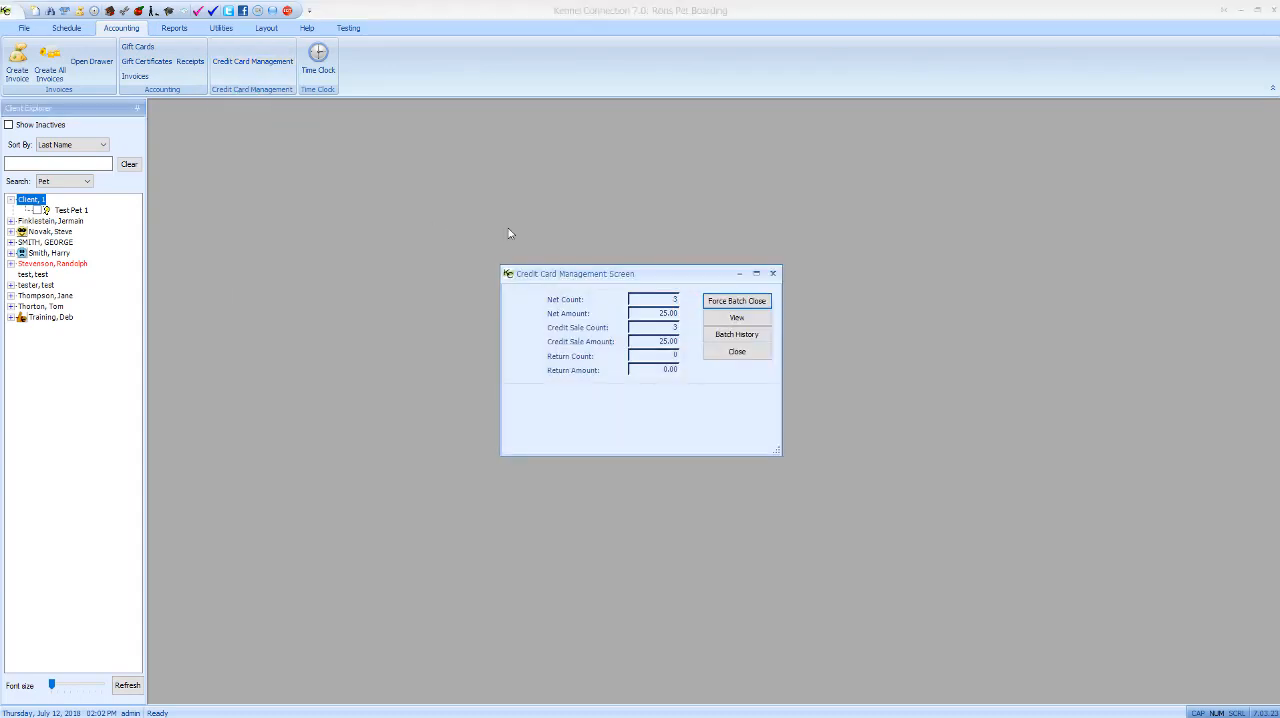
click(738, 318)
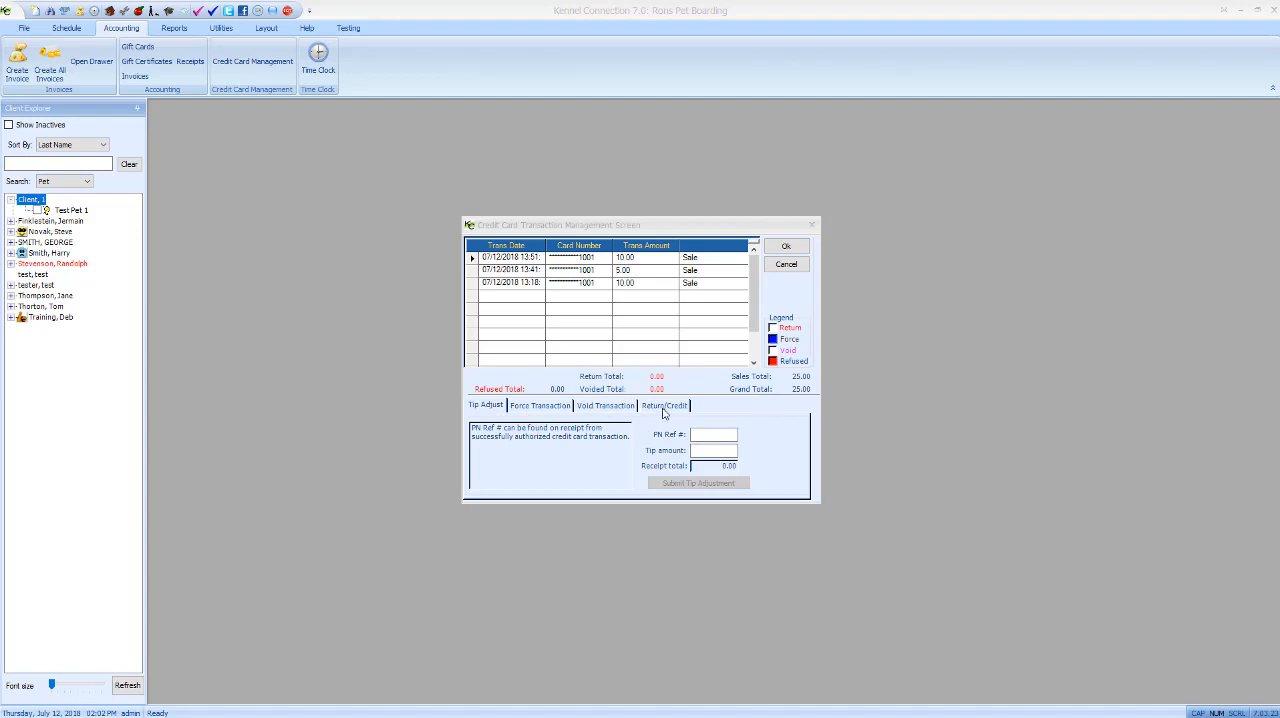
click(786, 264)
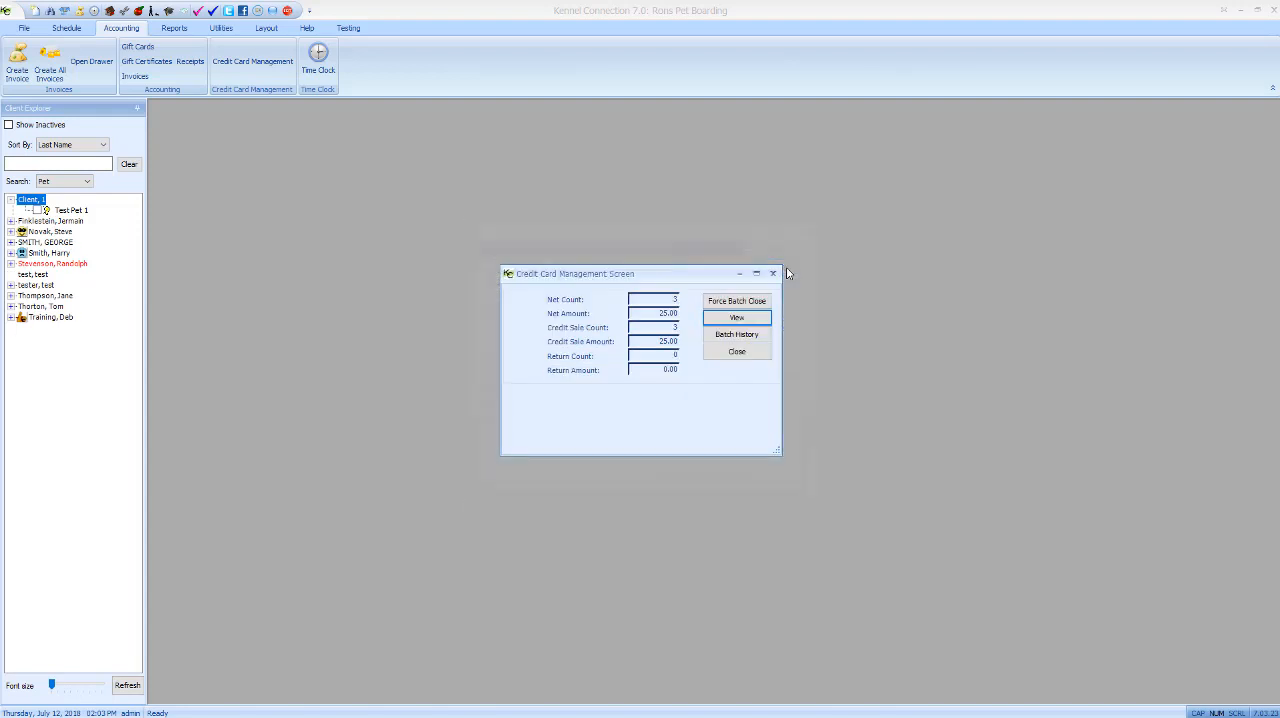
click(738, 339)
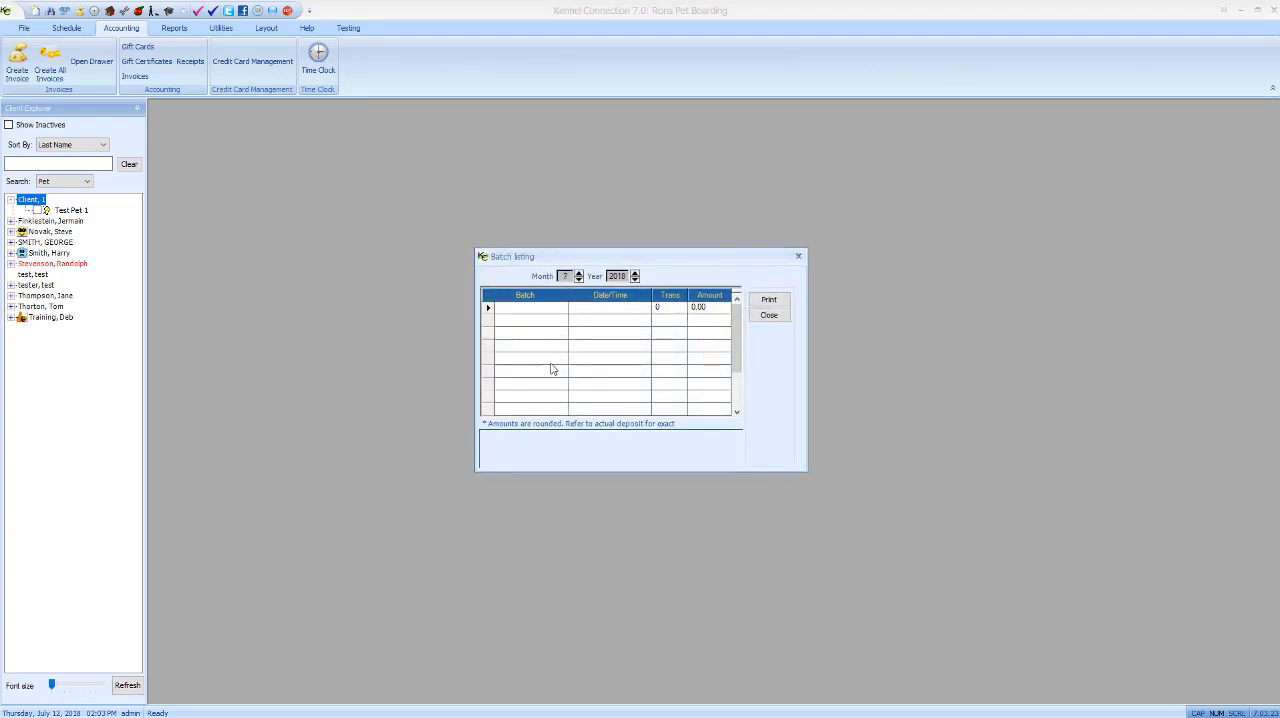
click(769, 316)
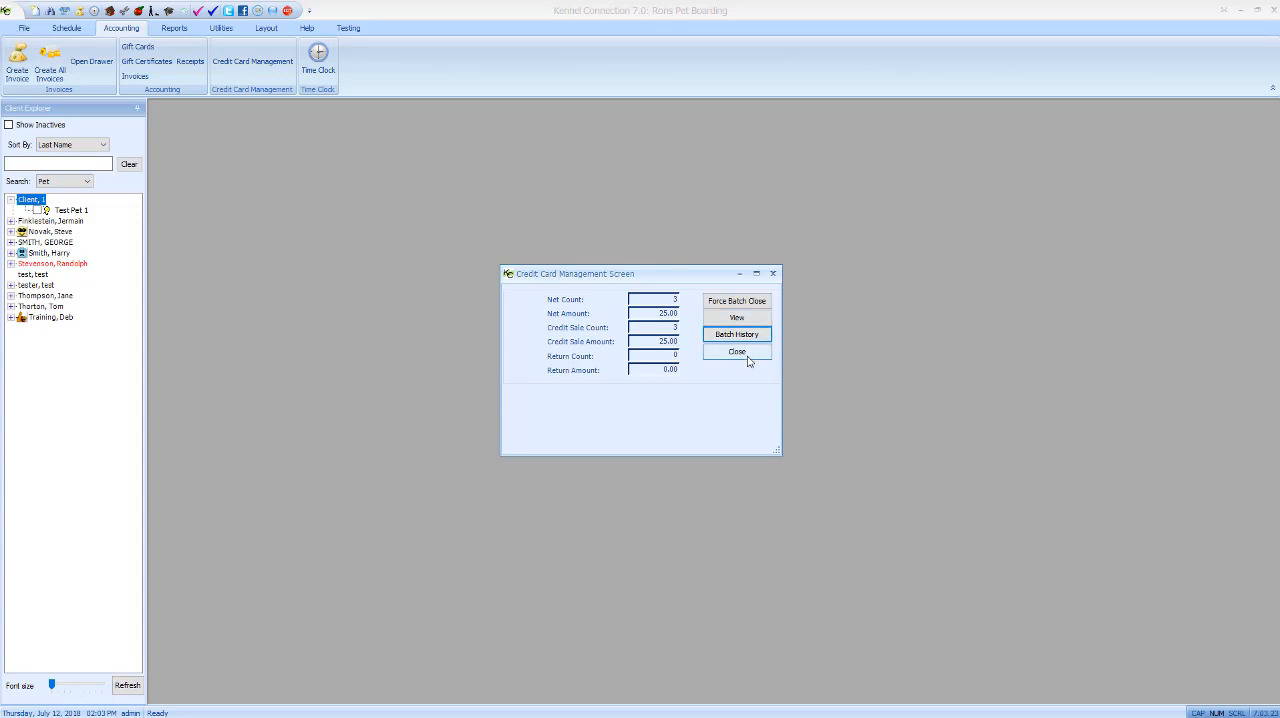
click(737, 352)
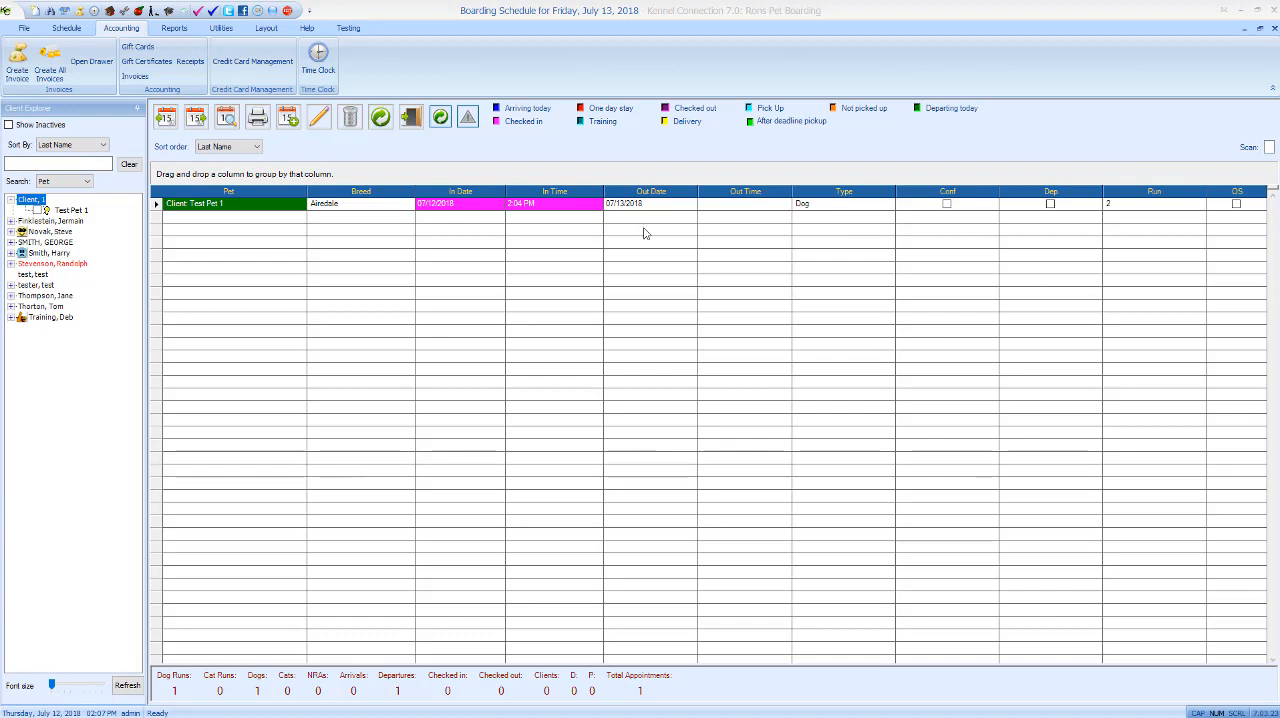
- Create an invoice from Test Pet 1's boarding booking on the July 13, 2018 schedule
right_click(224, 205)
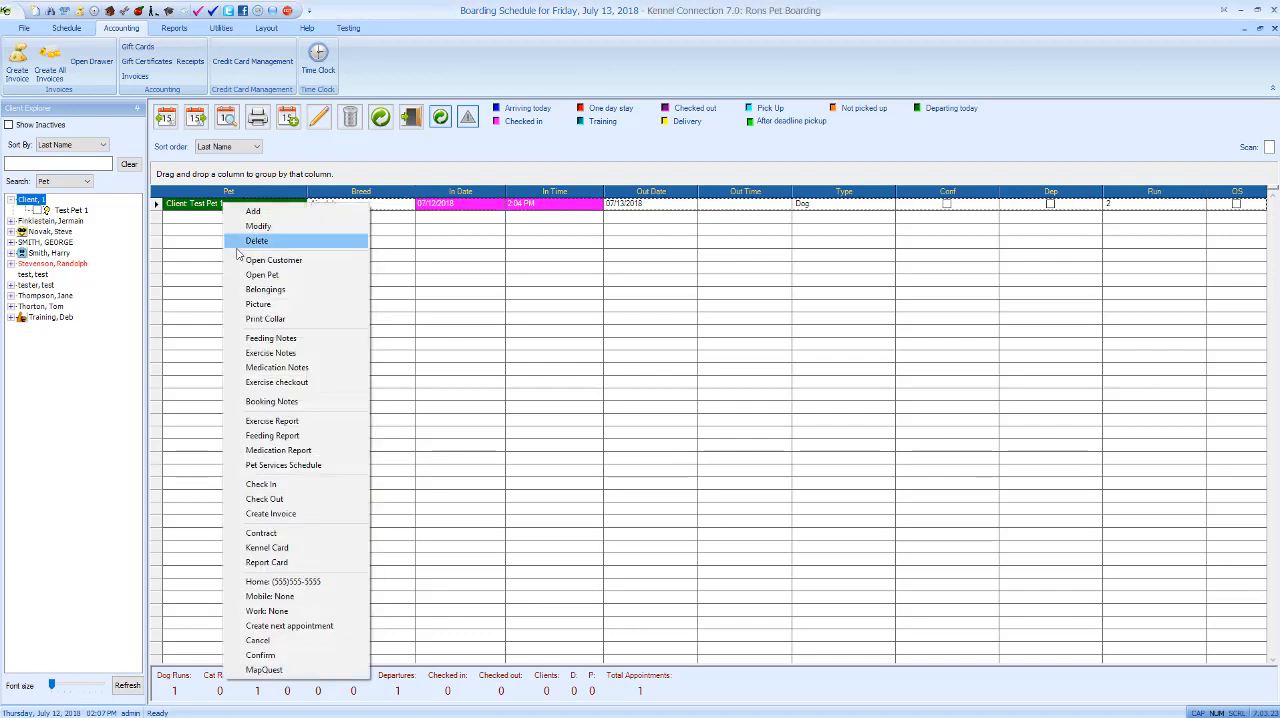
click(282, 515)
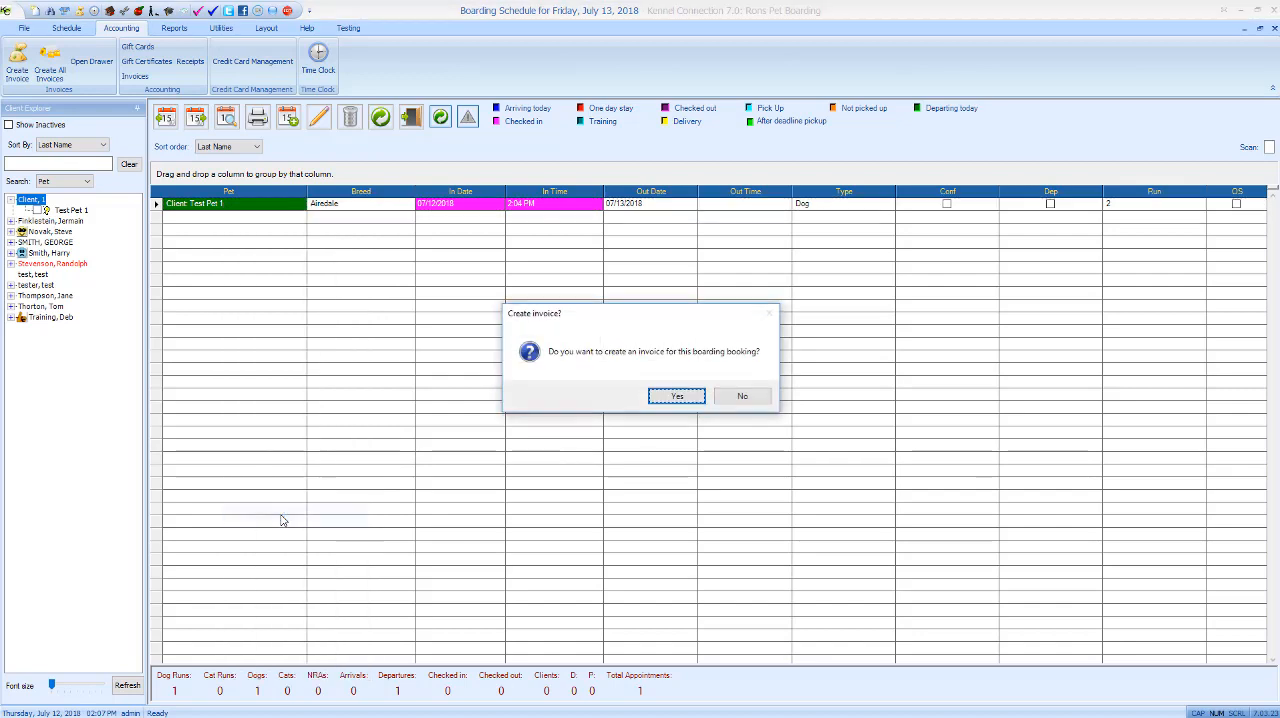
click(678, 397)
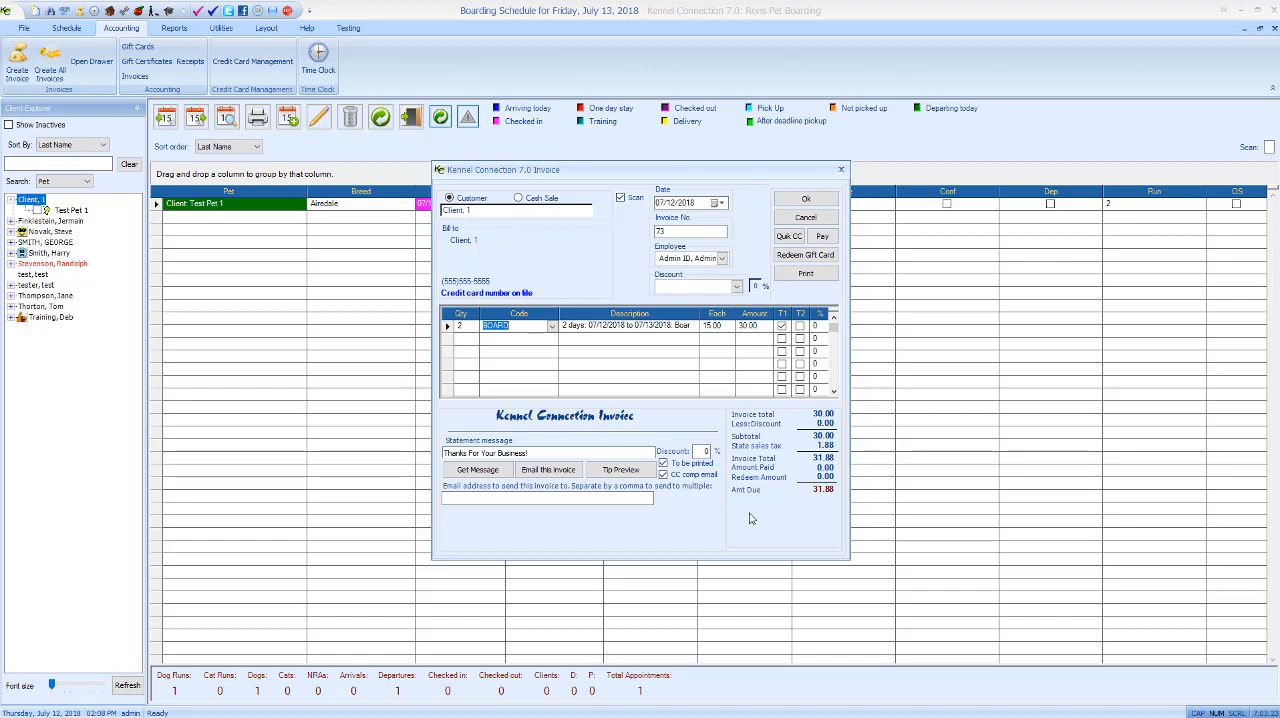
- Charge the full boarding invoice through Quik CC with manual entry, using the client's stored Amex card
click(790, 237)
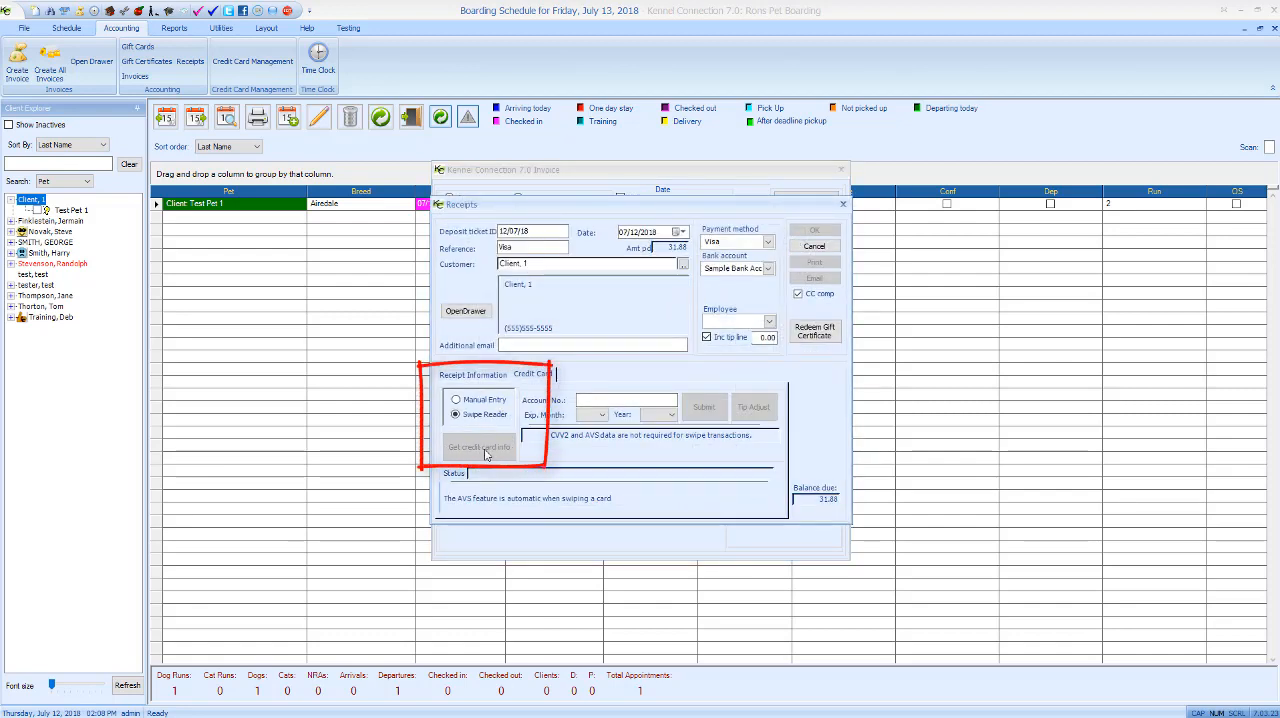
click(473, 403)
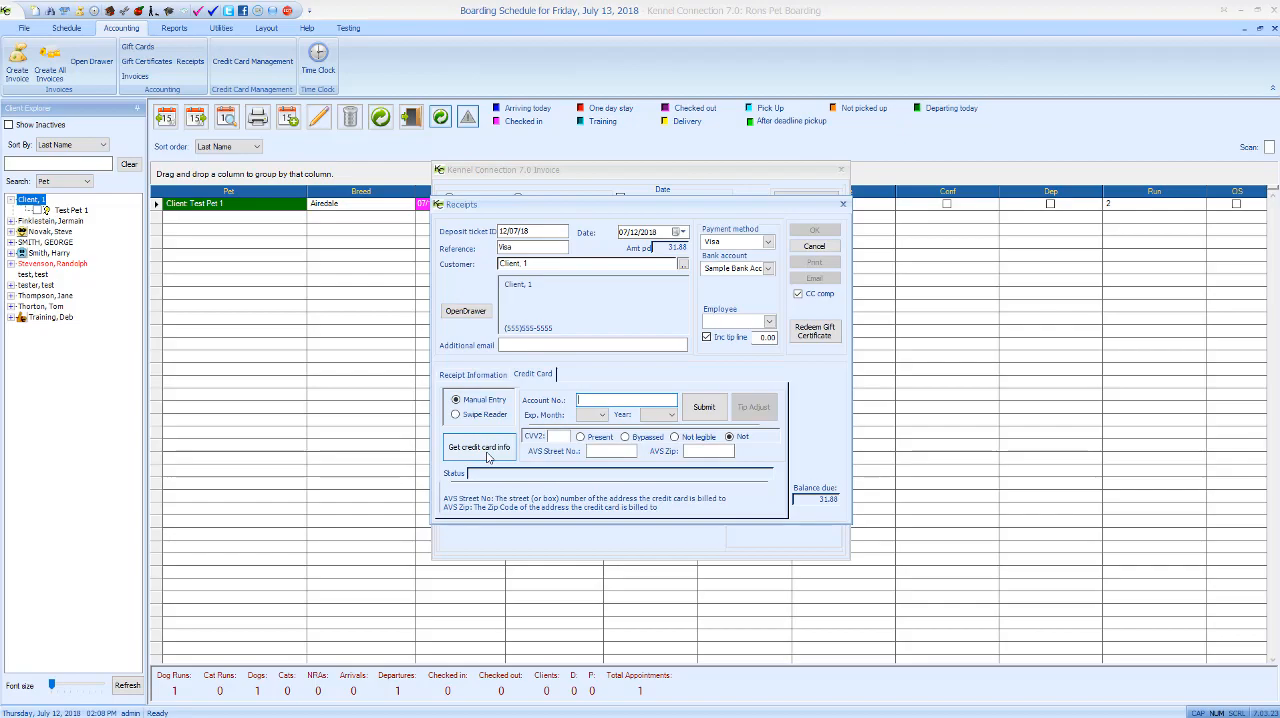
click(487, 457)
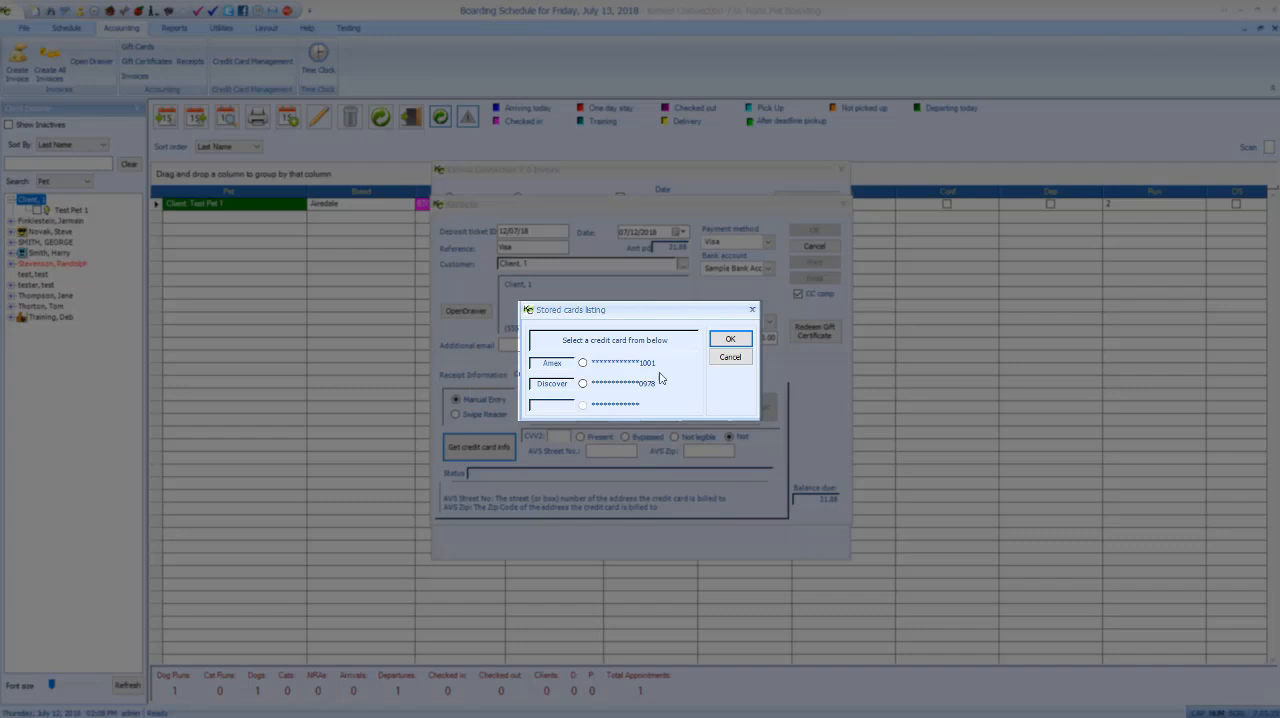
click(584, 364)
click(731, 340)
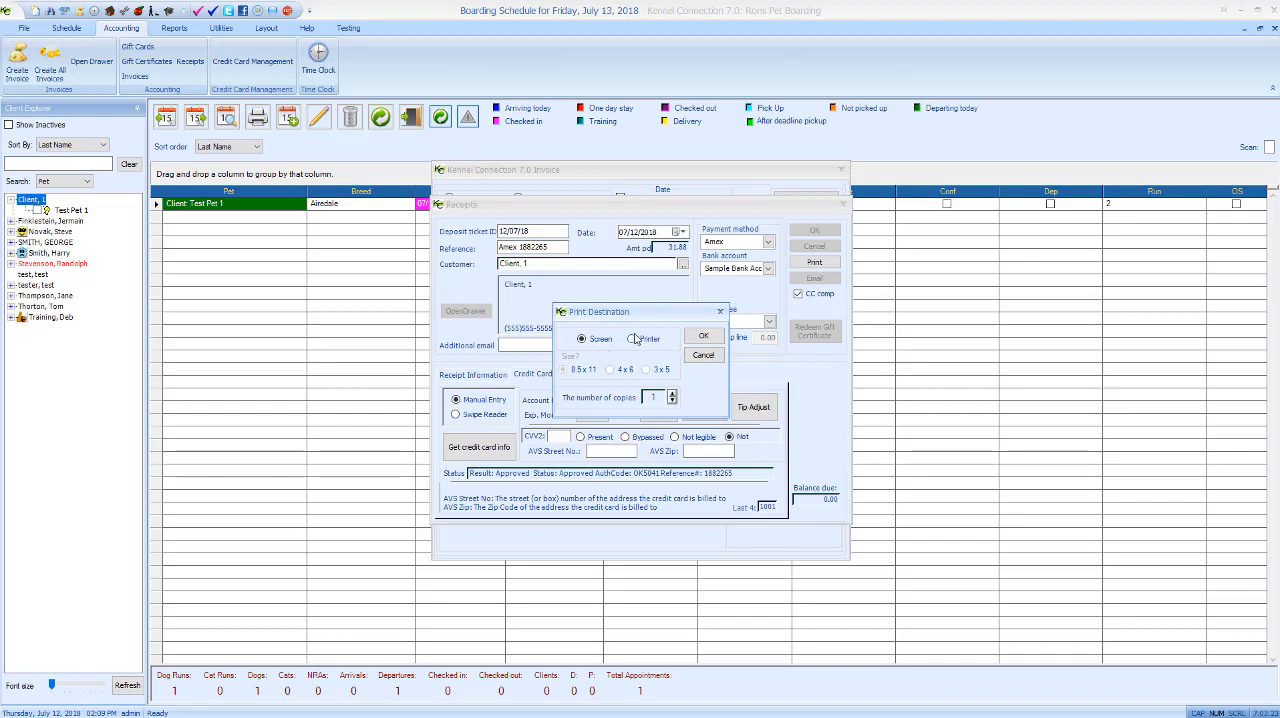
- Skip printing the payment receipt and save the receipt and the boarding invoice
click(703, 356)
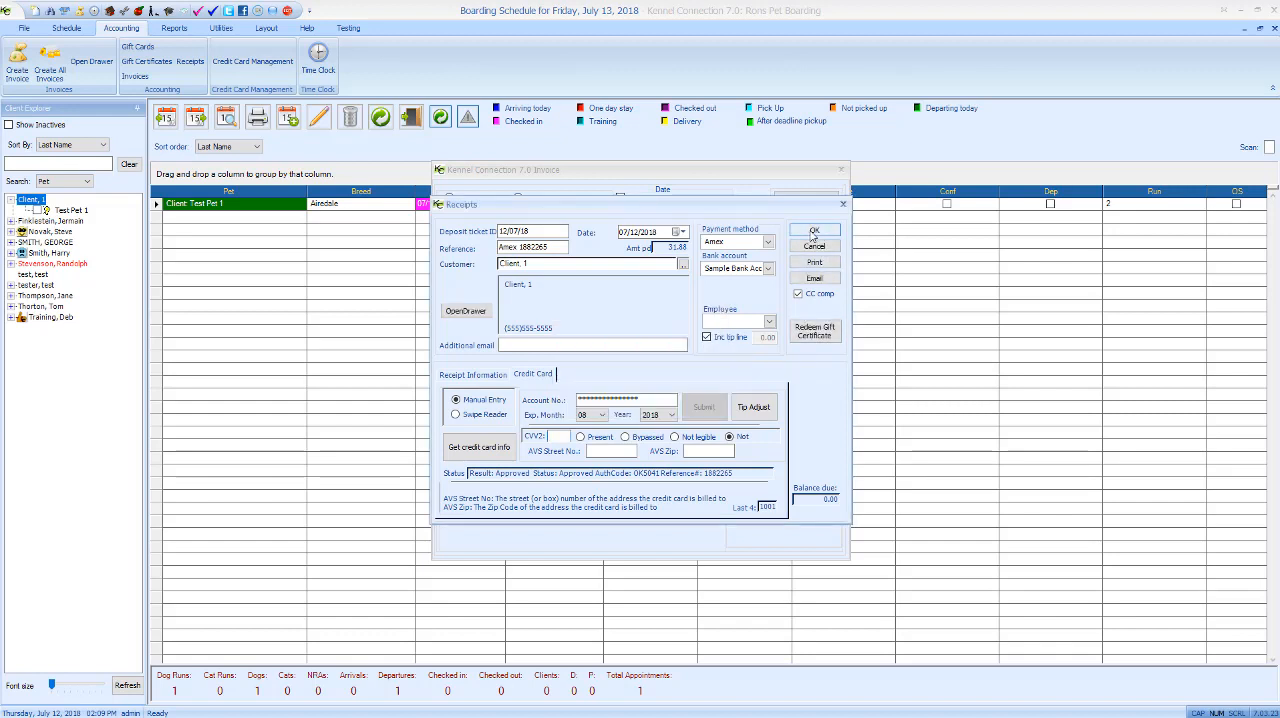
click(814, 232)
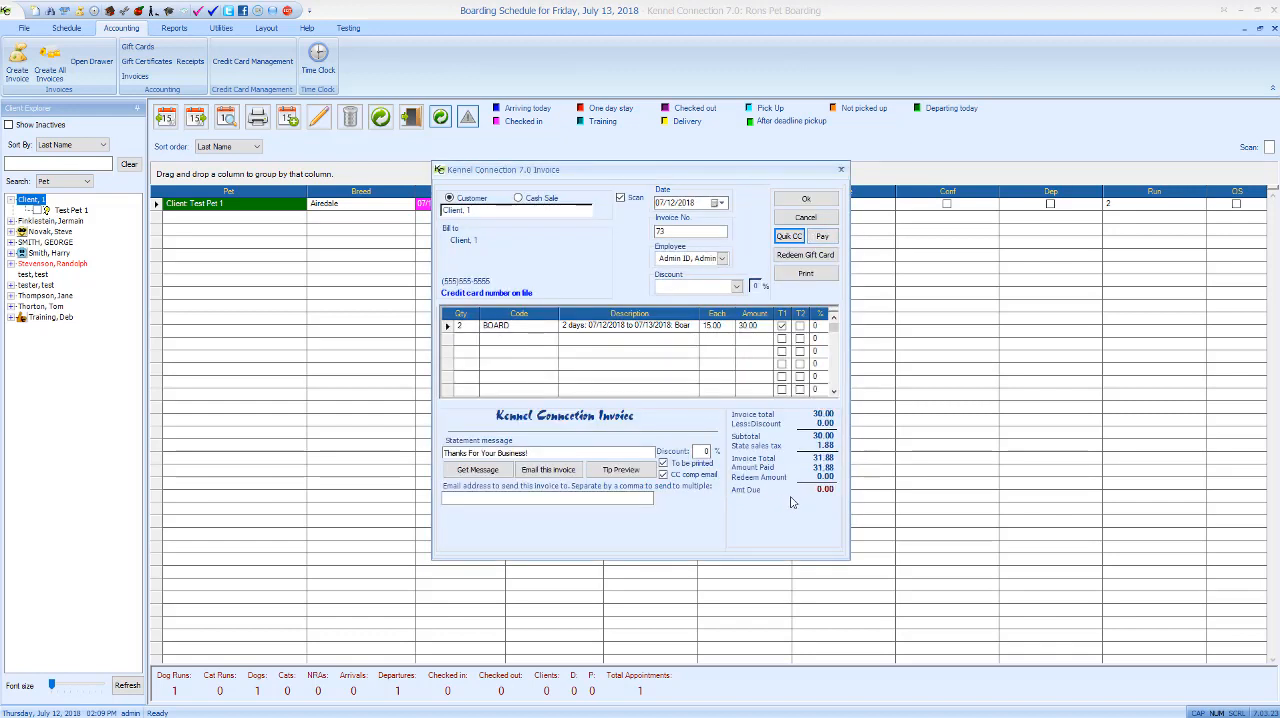
click(808, 201)
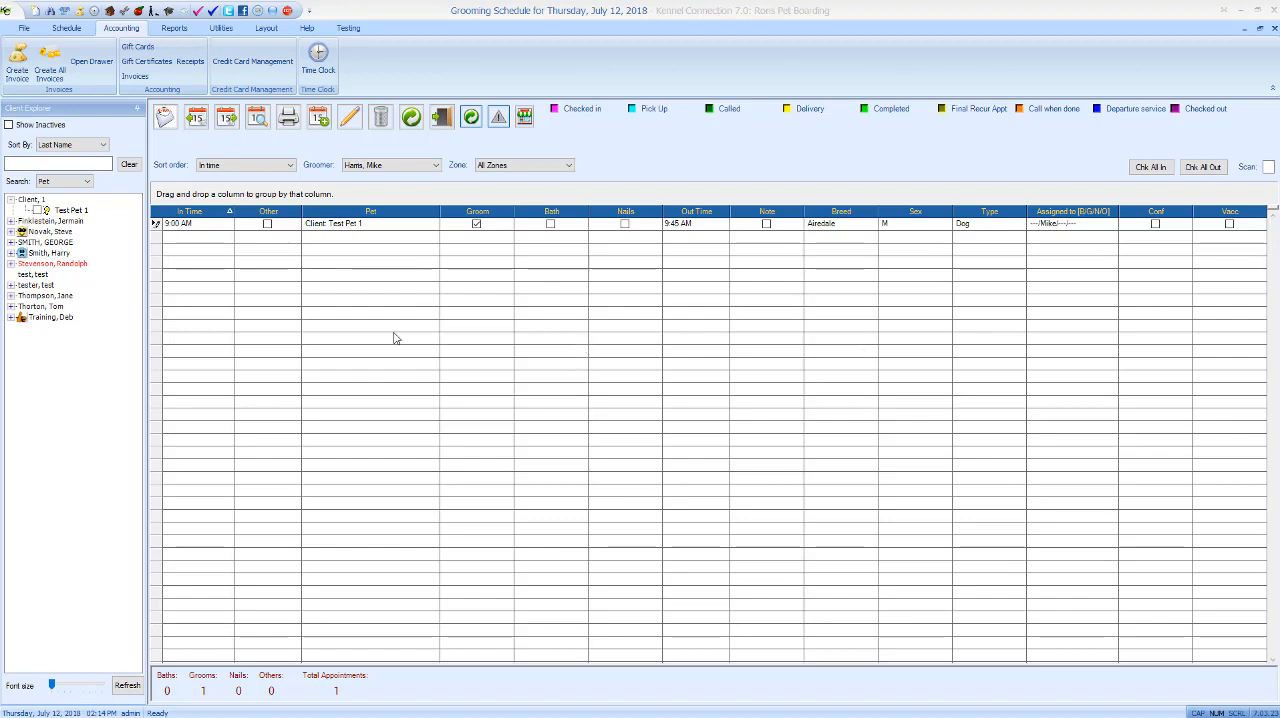
- Create an invoice from Test Pet 1's 9:00 AM grooming appointment
right_click(322, 229)
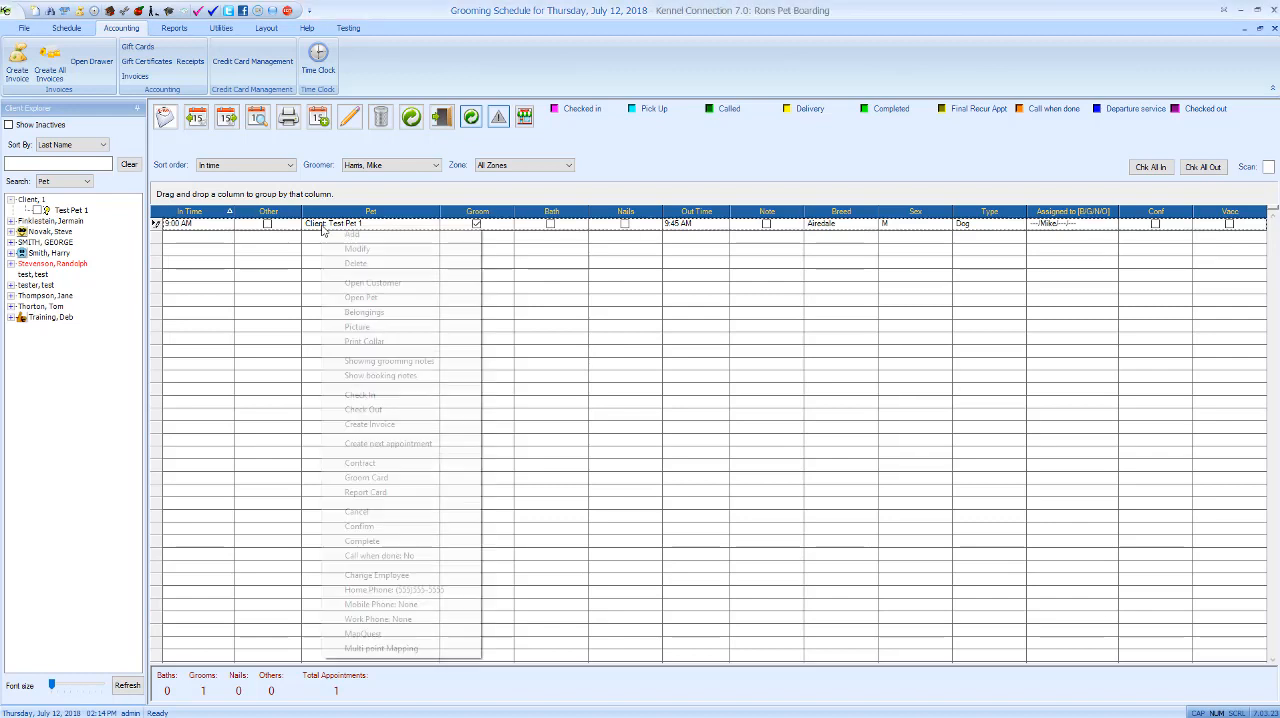
click(371, 424)
click(673, 397)
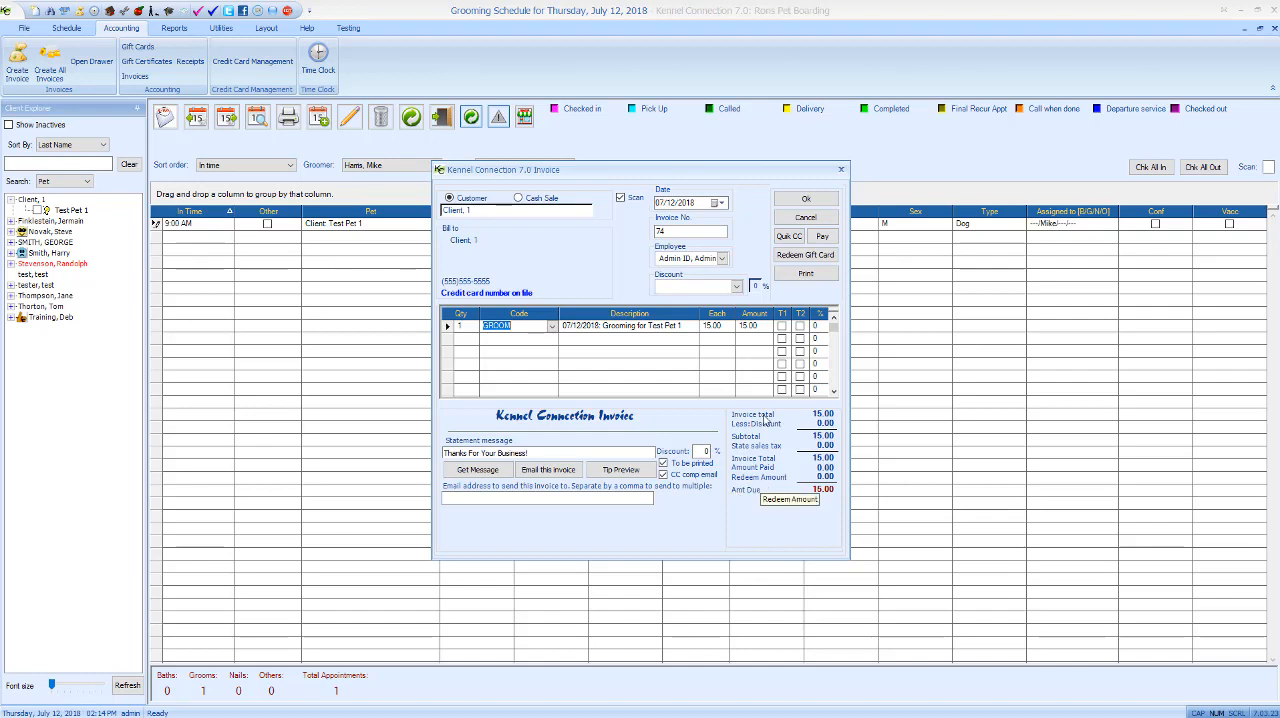
- Set up a Quik CC payment for the grooming invoice with a 10.00 tip assigned to the employee Admin ID
click(790, 237)
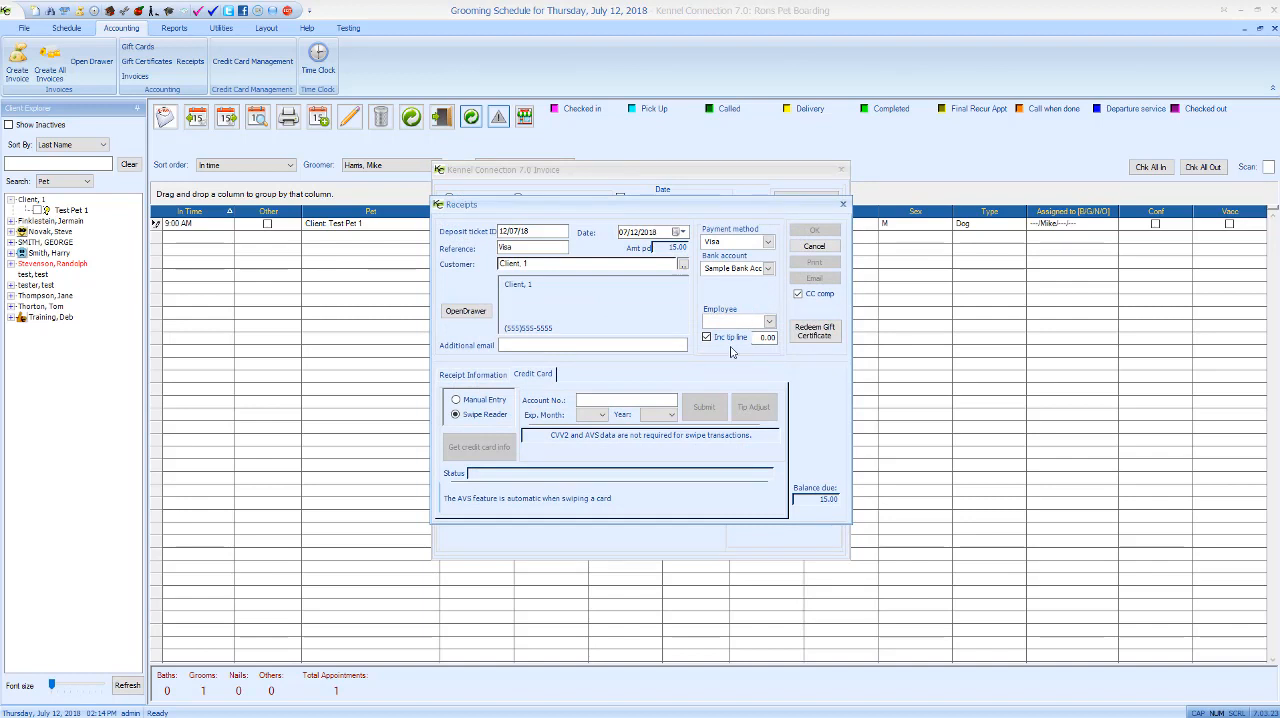
click(757, 337)
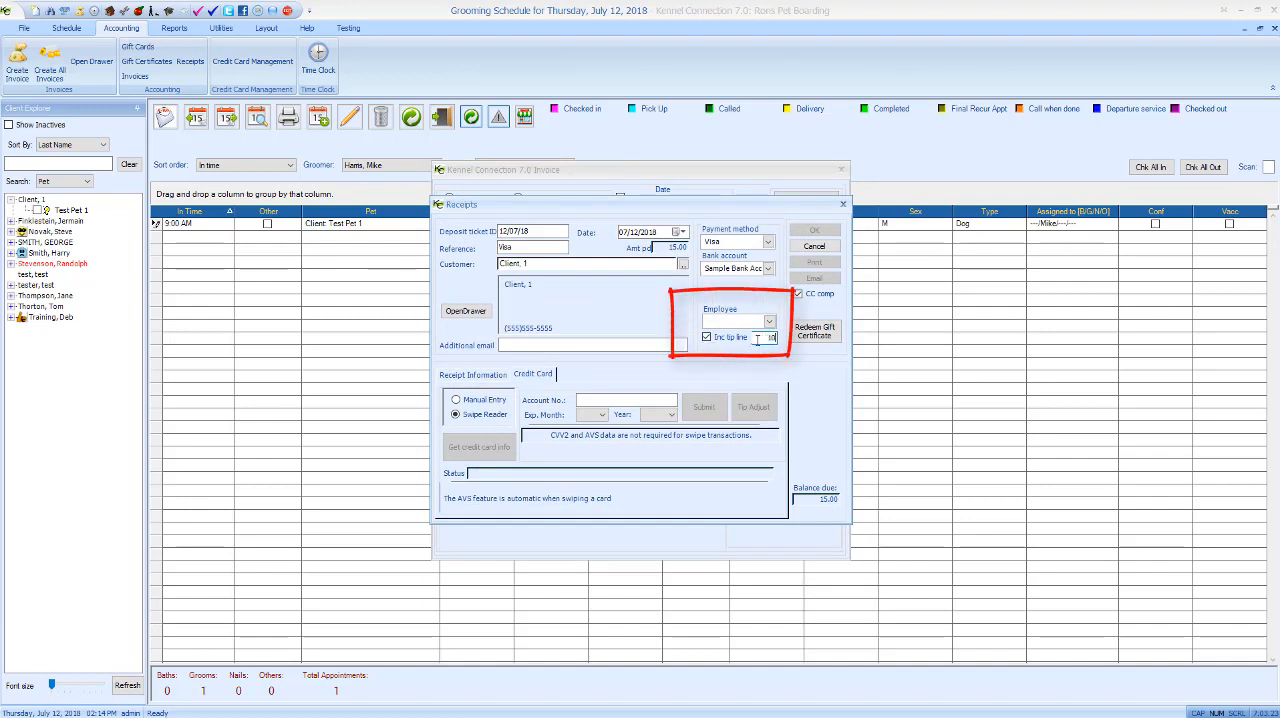
key(Tab)
click(769, 321)
click(735, 334)
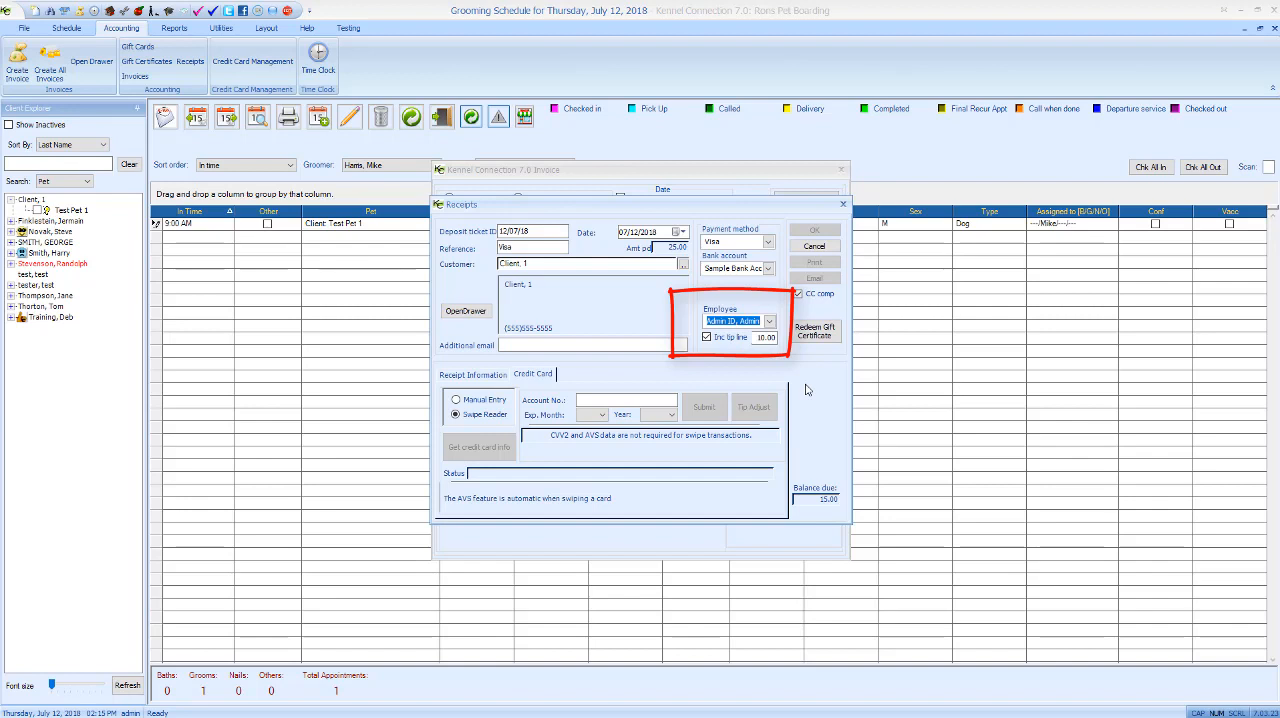
- Switch to manual entry, enter the Amex card number and expiry date, and submit the charge
click(456, 399)
click(606, 404)
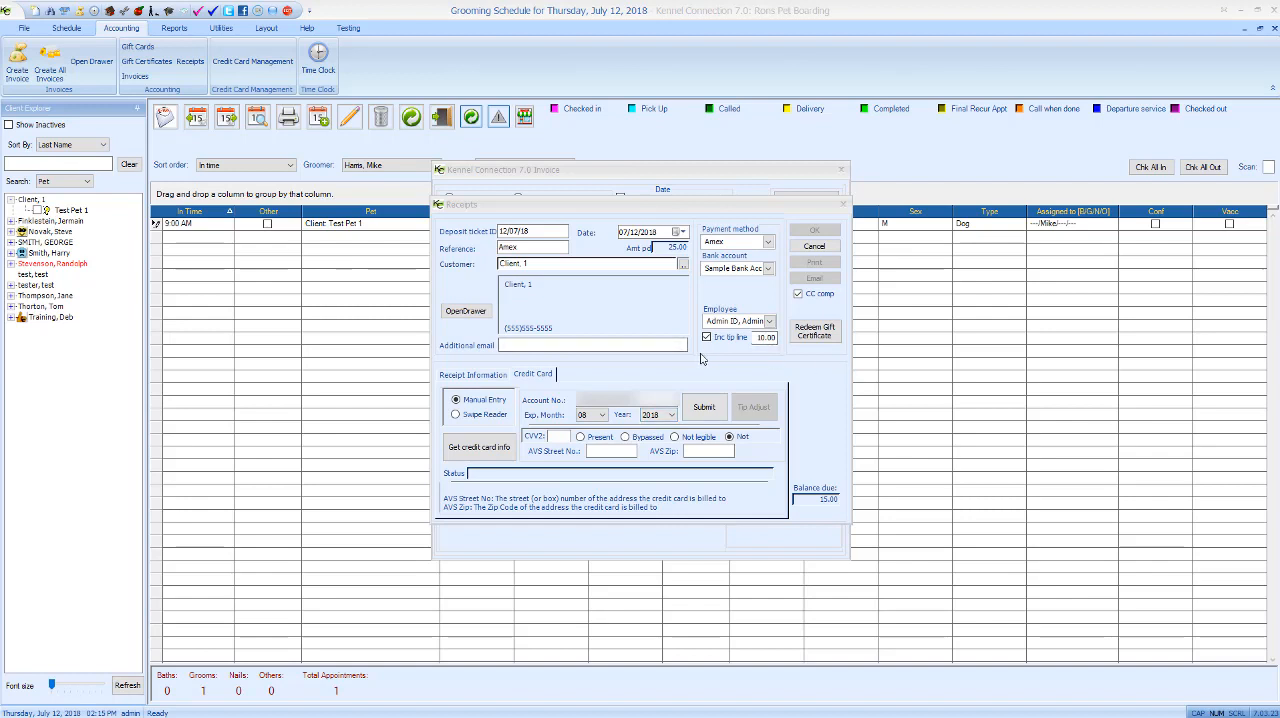
click(705, 404)
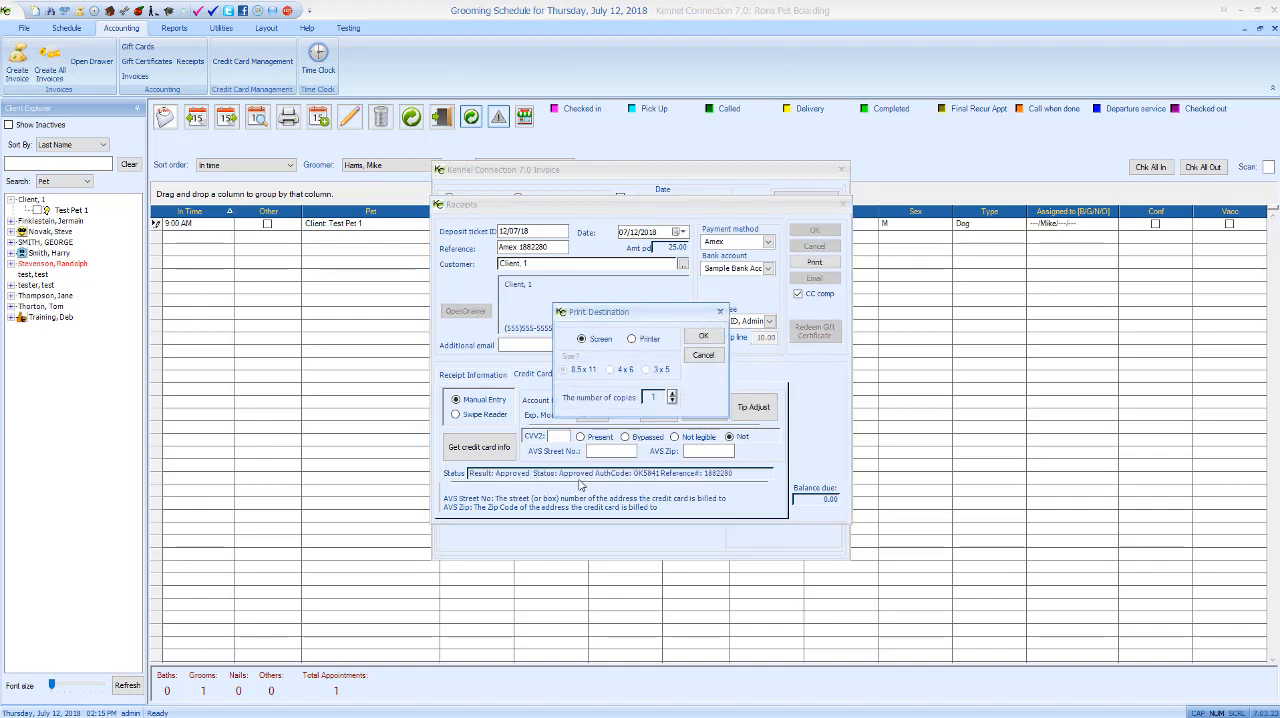
- Preview the grooming payment receipt on screen, enlarge the preview, and save the receipt and its invoice
click(704, 337)
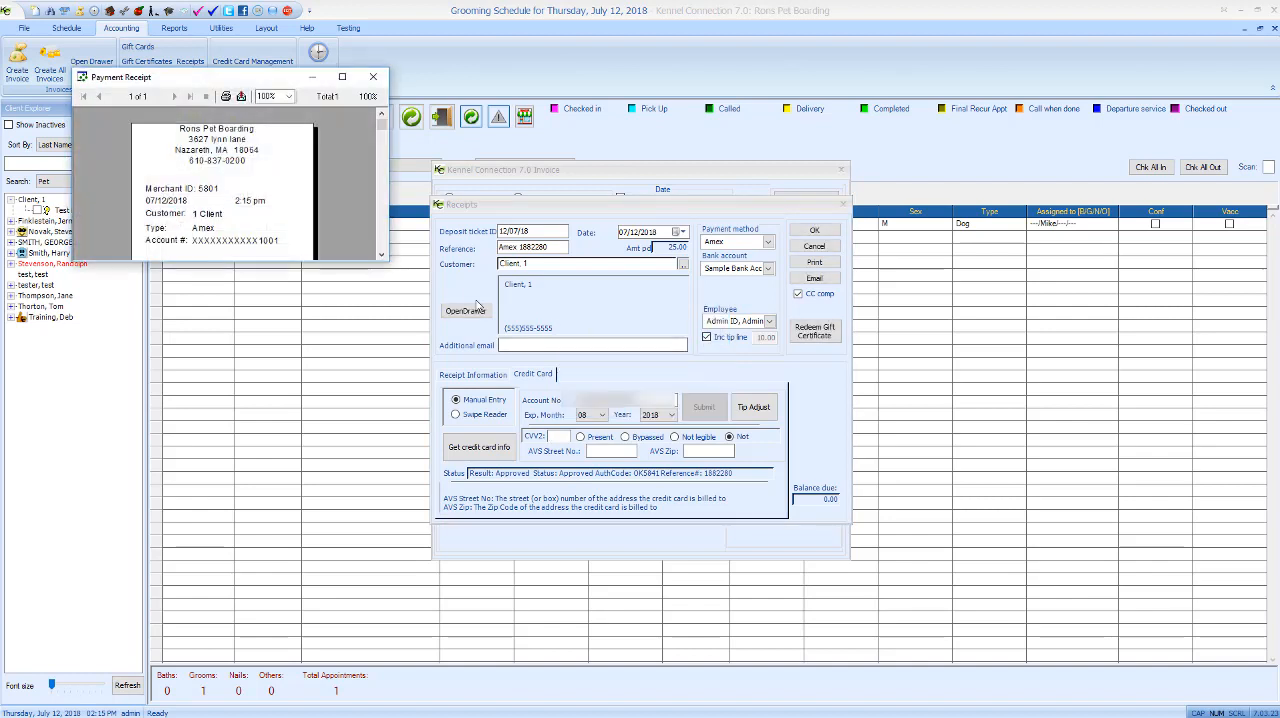
drag(340, 262, 335, 572)
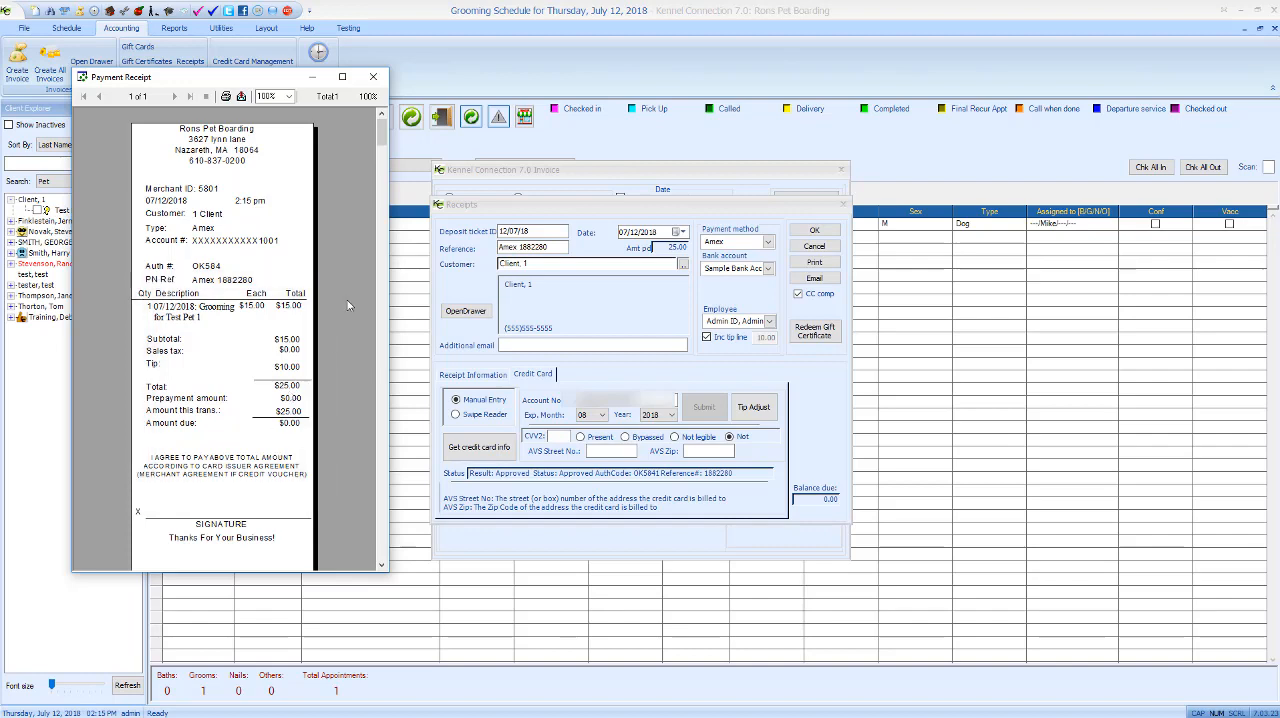
click(380, 84)
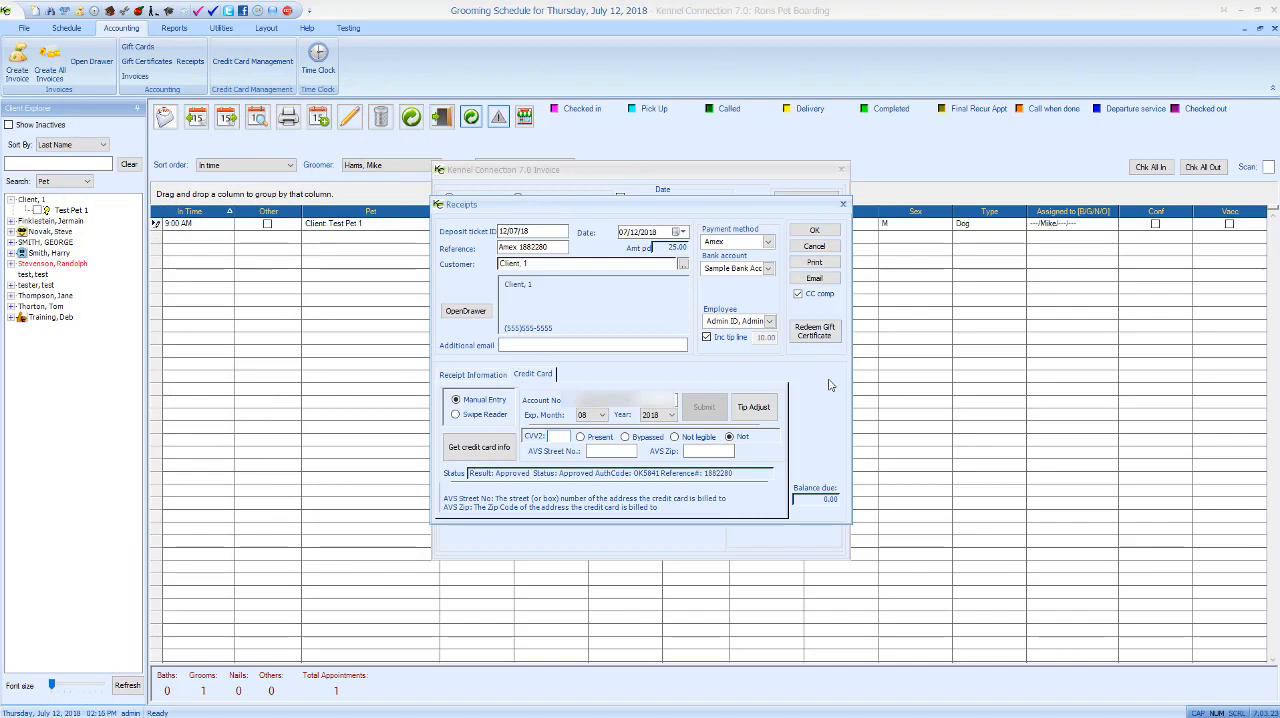
click(812, 236)
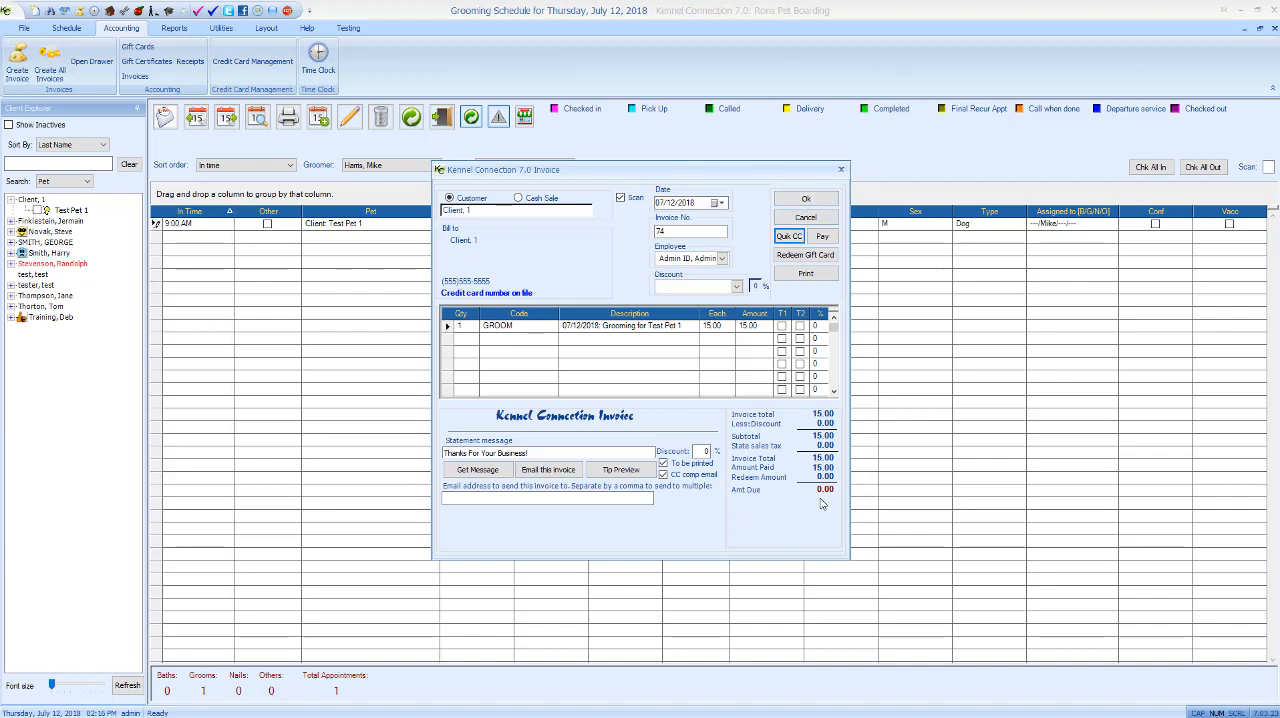
click(806, 199)
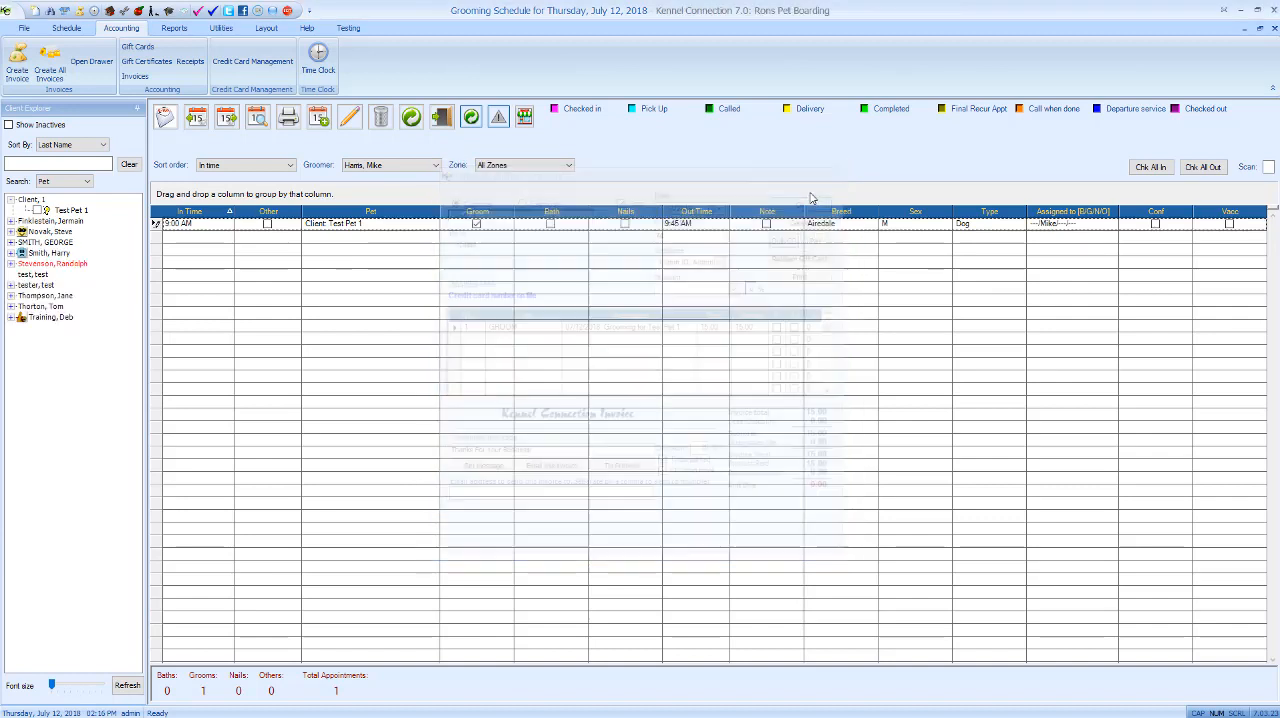
- Examine invoice 74 in the invoice list and its receipt's details, including the tip, in the receipt list
click(130, 78)
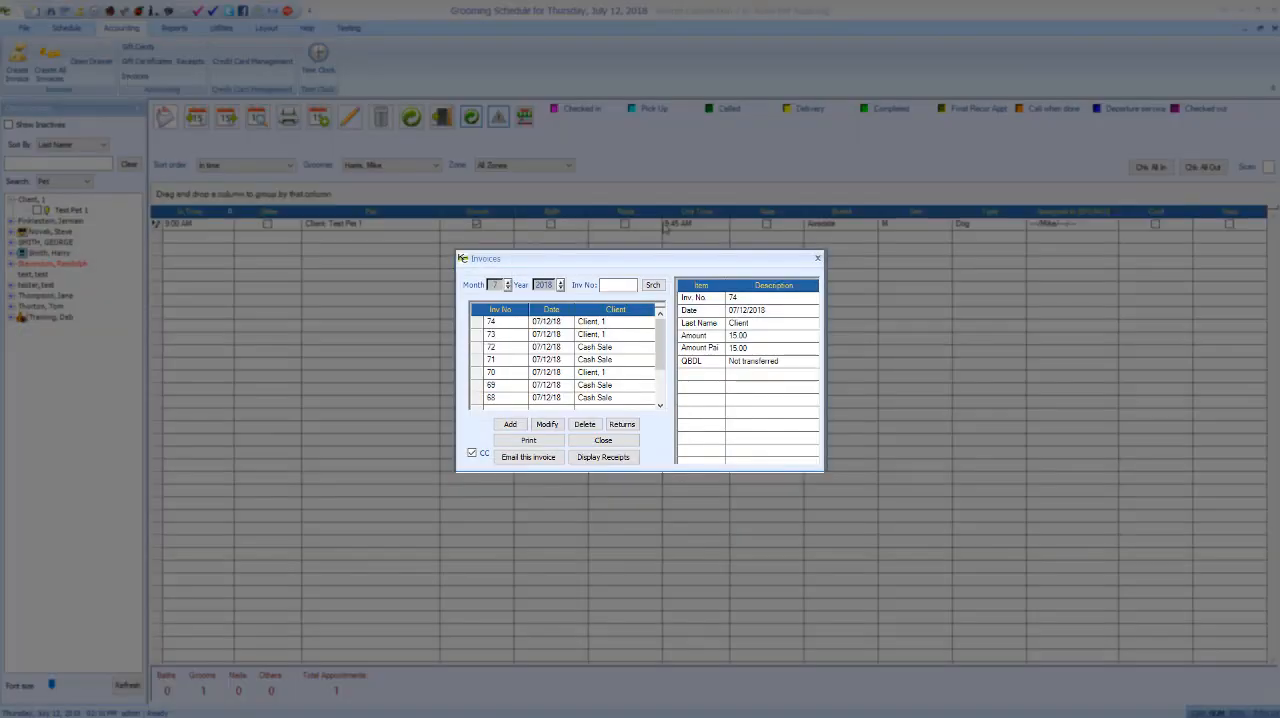
click(583, 326)
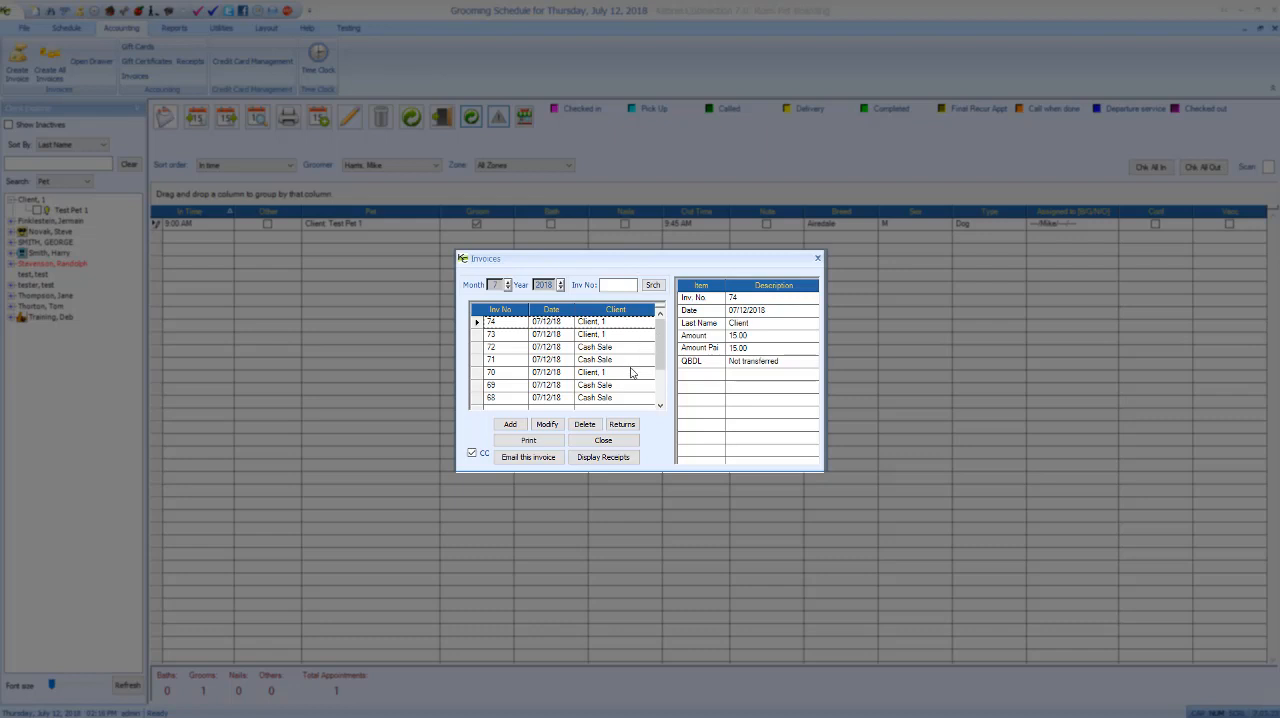
click(615, 462)
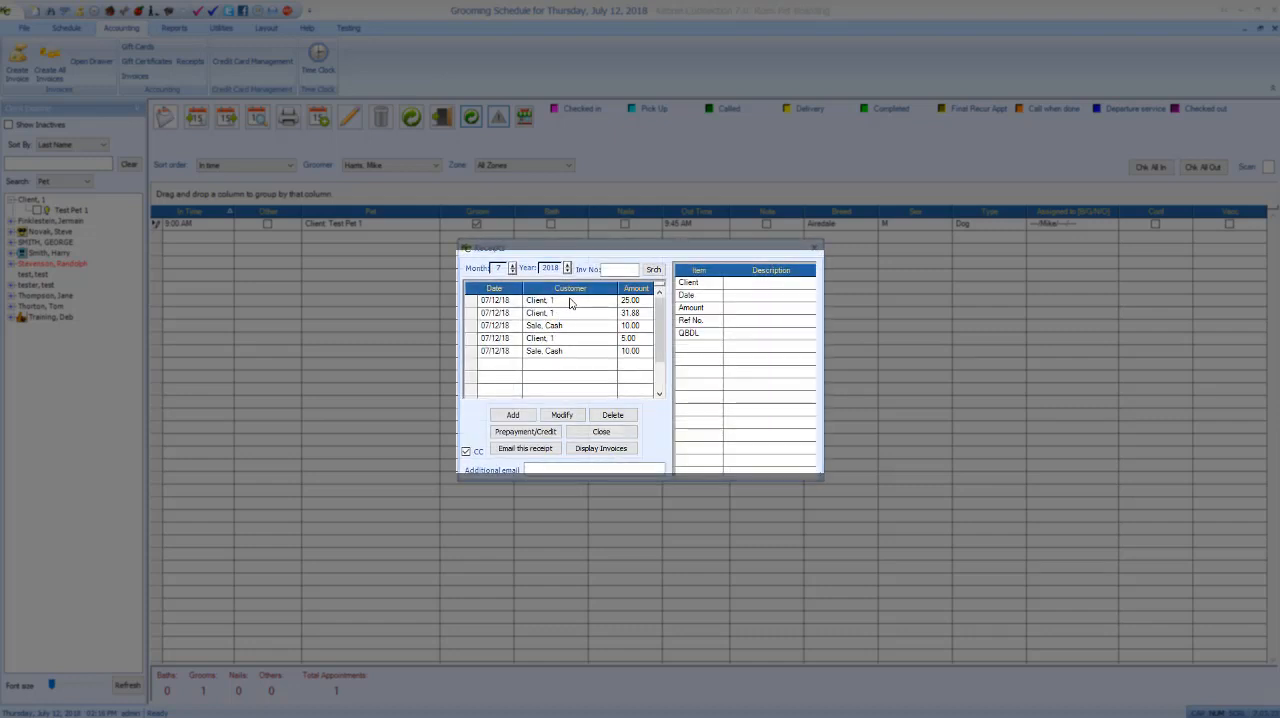
click(571, 302)
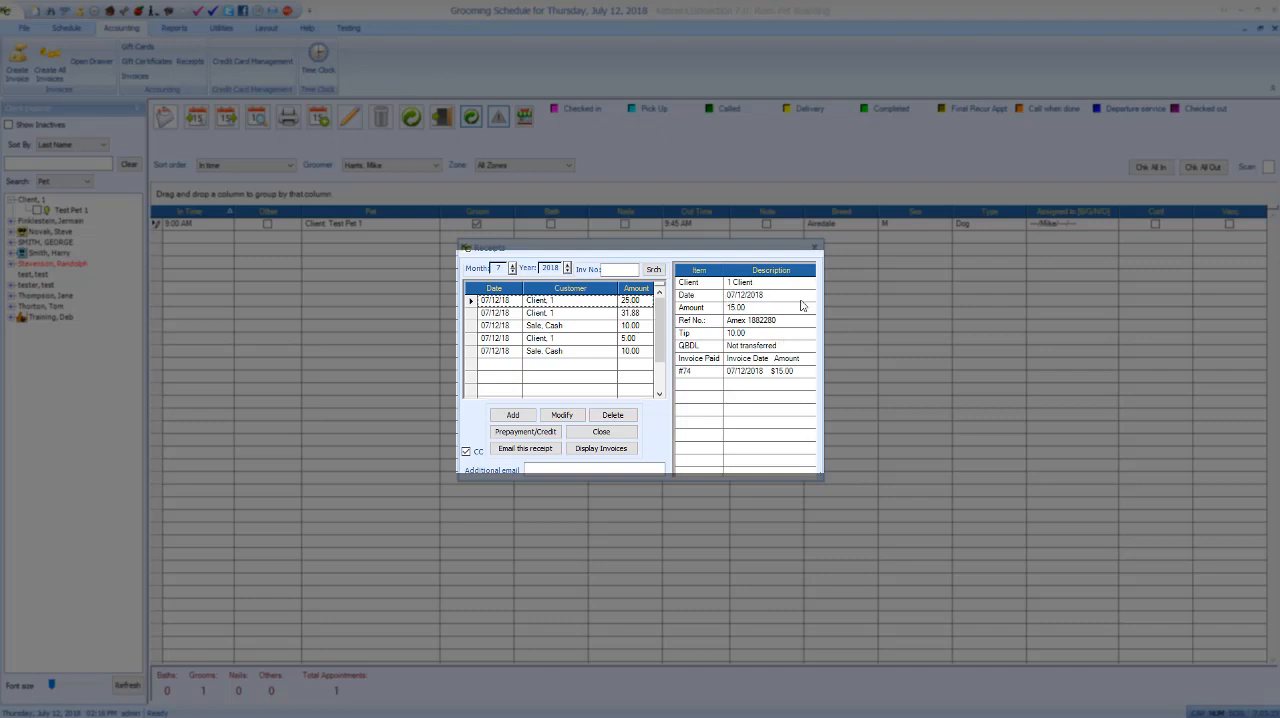
click(748, 336)
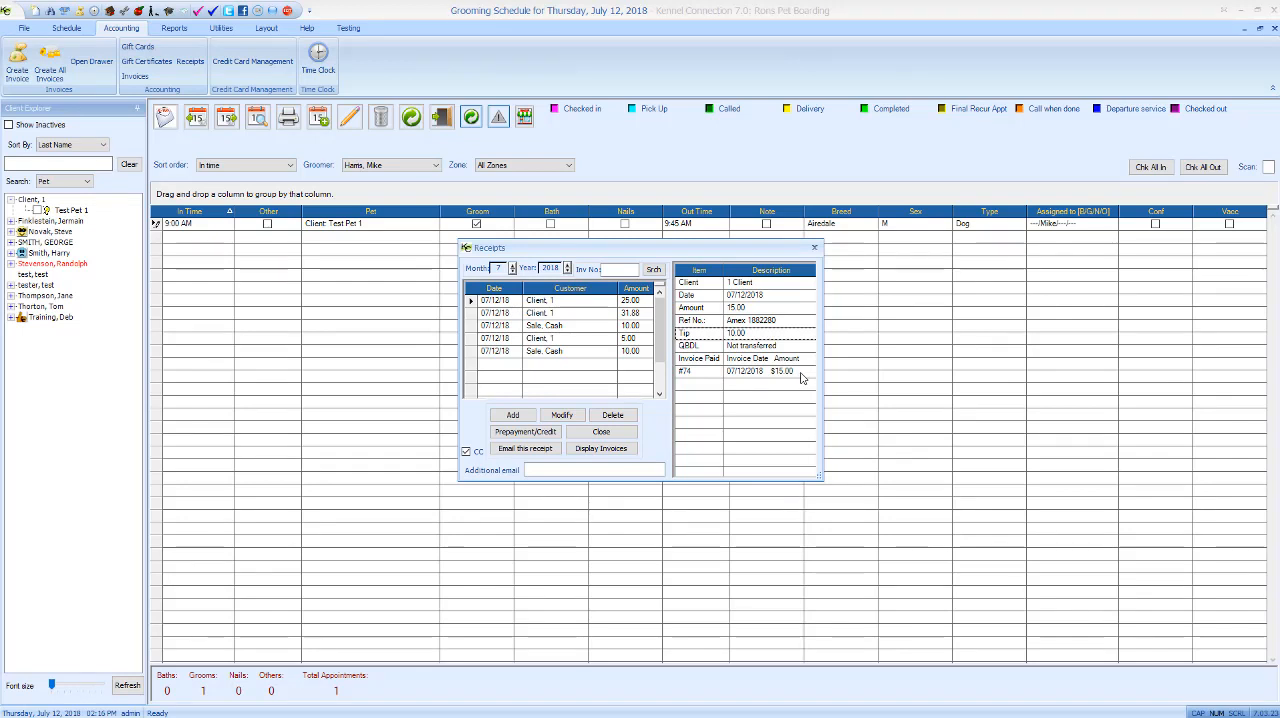
click(814, 248)
double_click(360, 223)
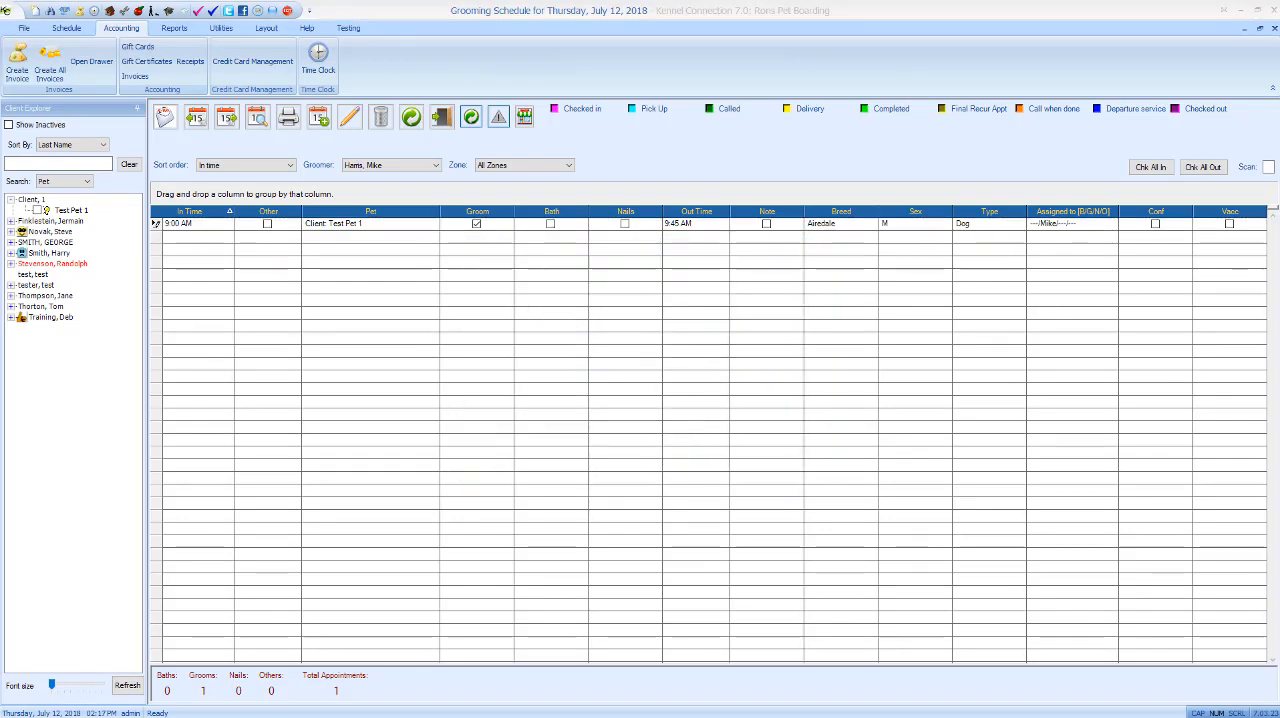